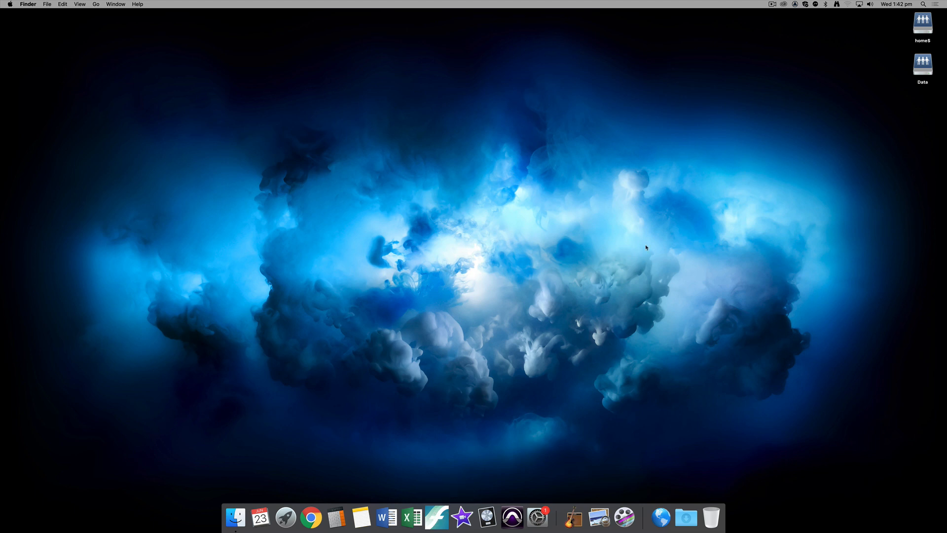
pyautogui.click(924, 4)
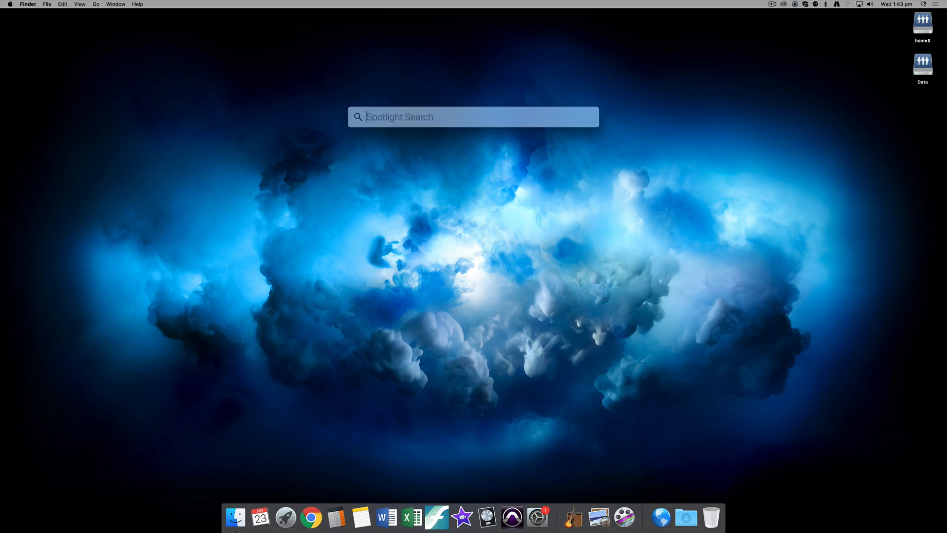
pyautogui.write('finale')
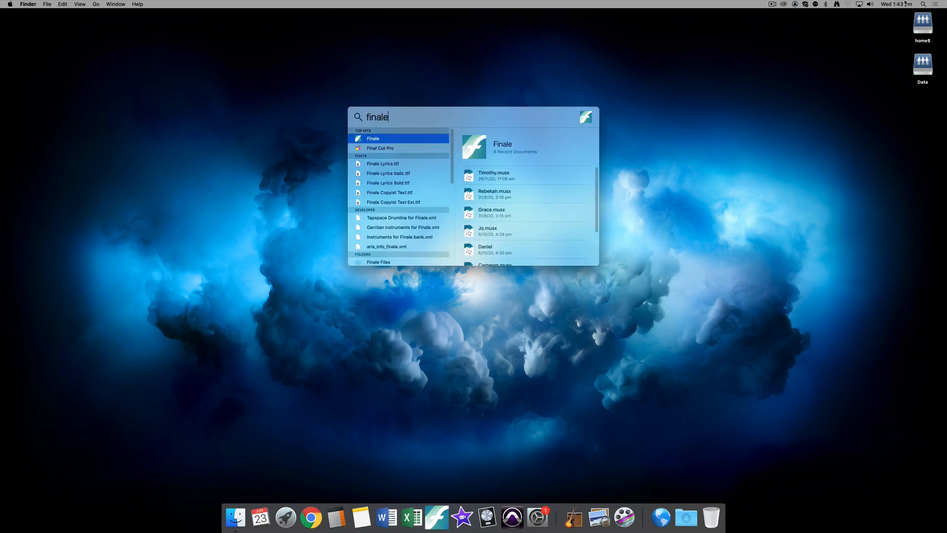
pyautogui.press('BackSpace')
pyautogui.press('BackSpace')
pyautogui.press('BackSpace')
pyautogui.press('BackSpace')
pyautogui.press('BackSpace')
pyautogui.press('BackSpace')
pyautogui.press('Escape')
# Step: Open Finale with a new default document and move the Rests palette clear of the playback controls
pyautogui.click(437, 515)
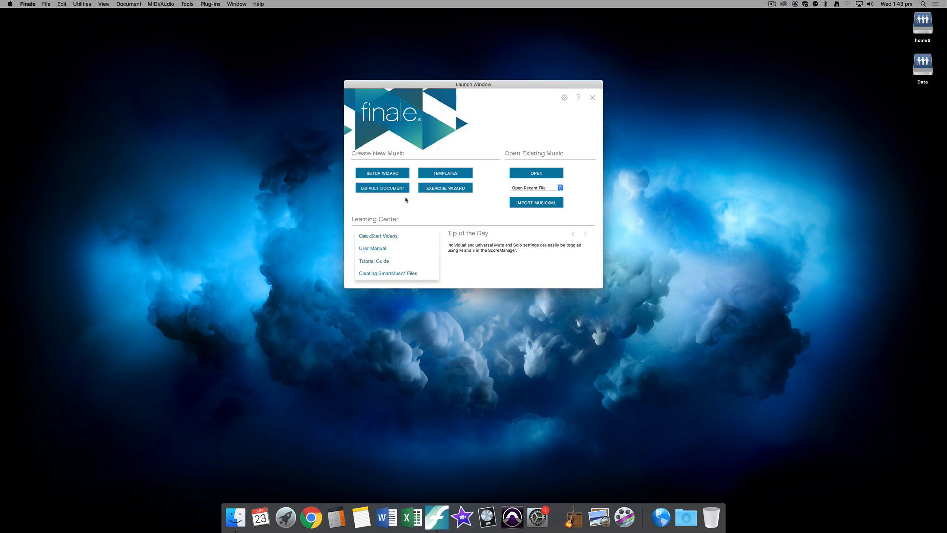
pyautogui.click(378, 191)
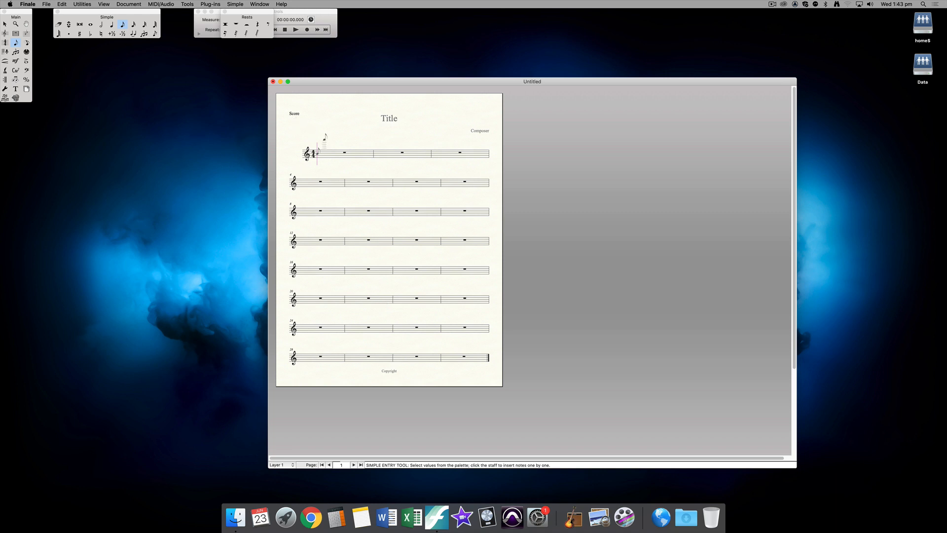
pyautogui.moveTo(252, 14); pyautogui.dragTo(381, 24)
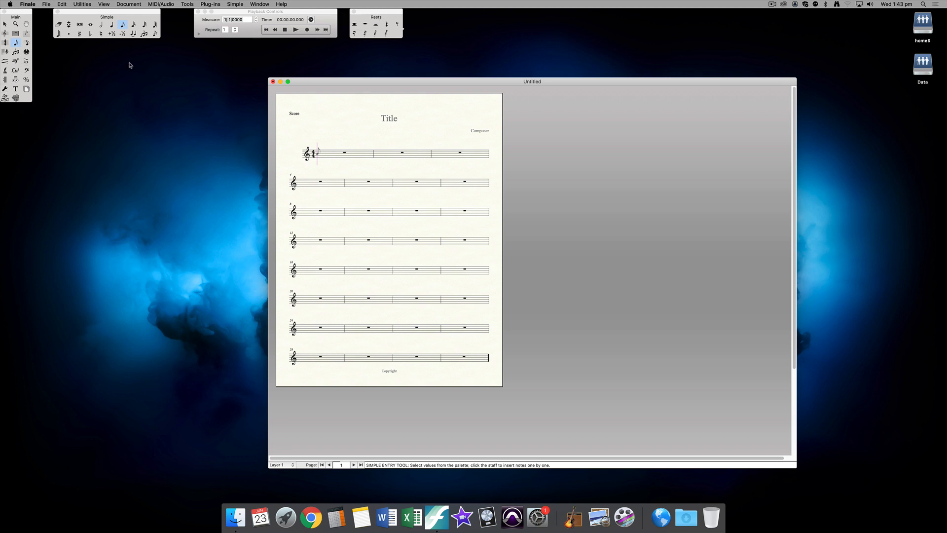
# Step: Hide the Simple Entry palette and show it again
pyautogui.click(253, 4)
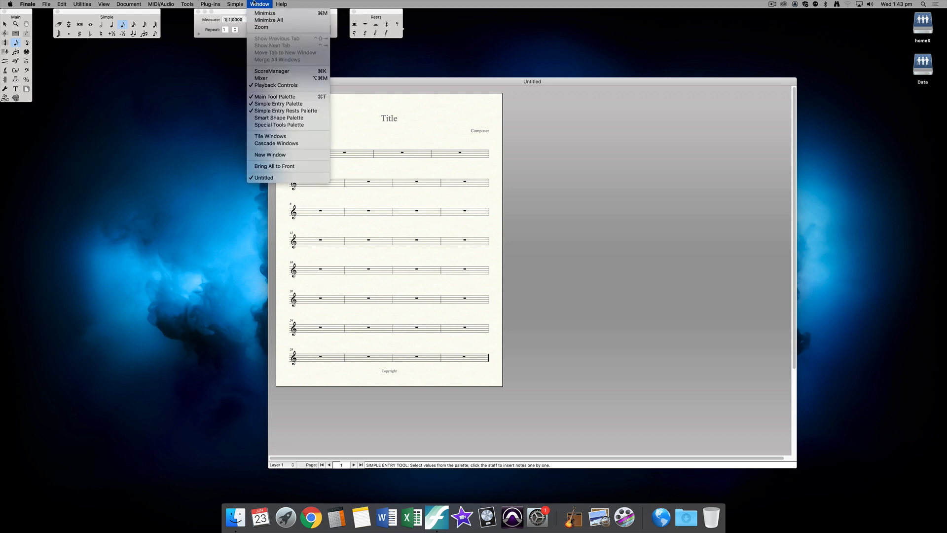
pyautogui.click(253, 4)
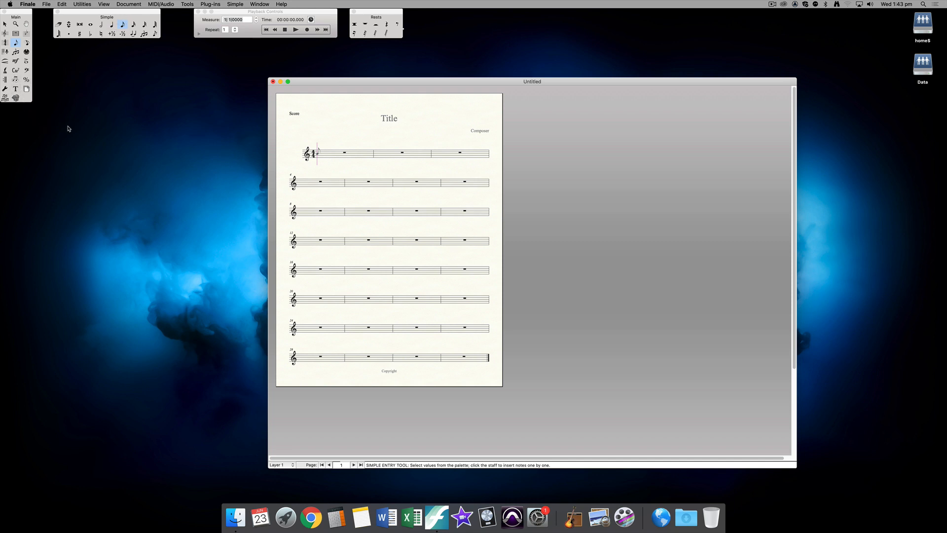
pyautogui.click(256, 3)
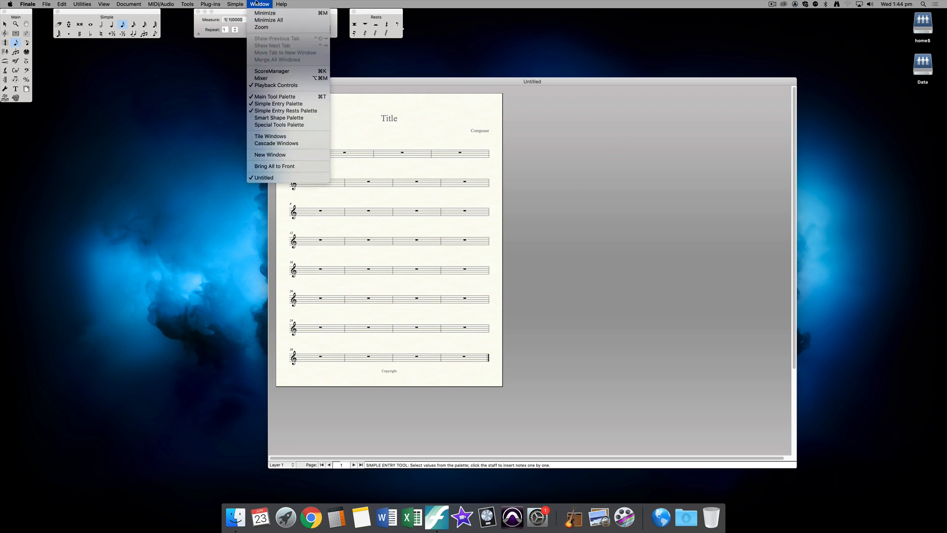
pyautogui.click(269, 104)
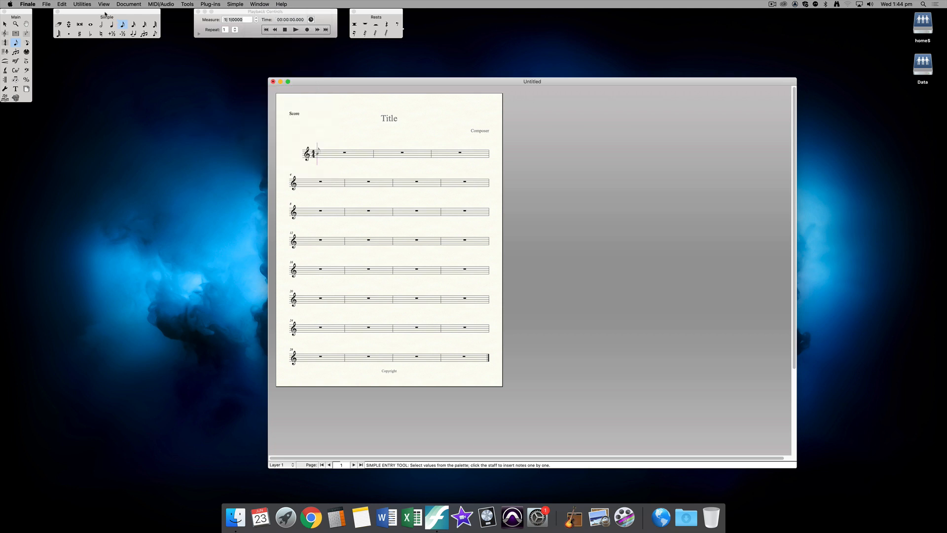
pyautogui.click(230, 3)
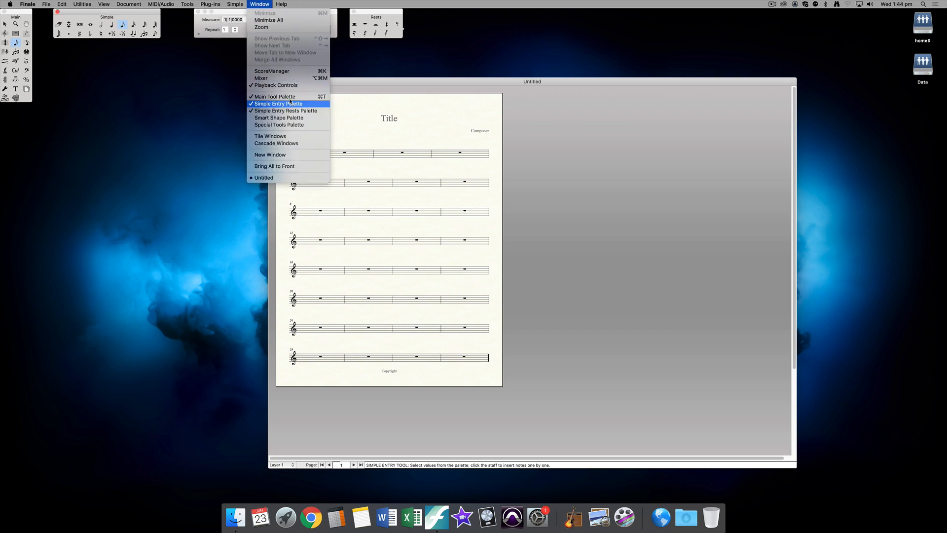
# Step: Switch to the desktop and return to the Finale document so its tool palettes are displayed again
pyautogui.click(173, 121)
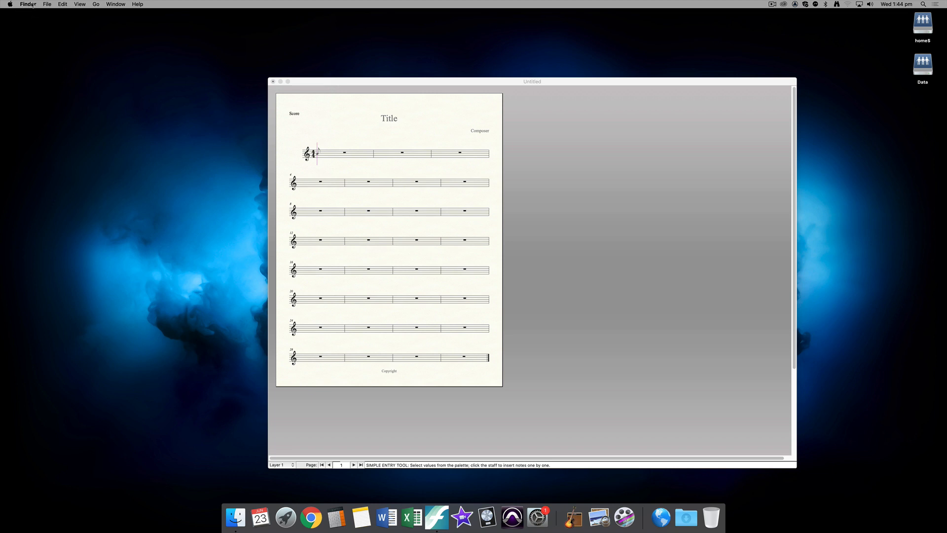
pyautogui.click(464, 86)
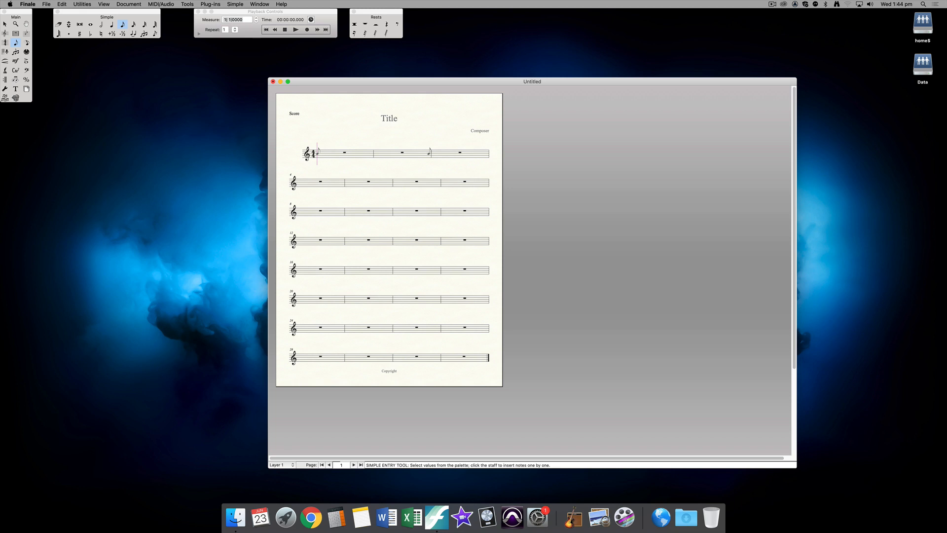
pyautogui.click(157, 139)
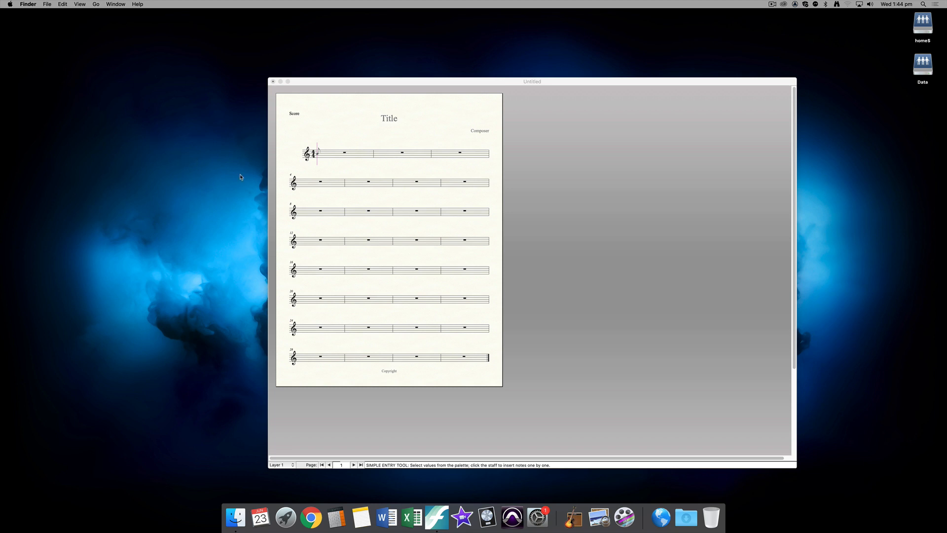
pyautogui.press('super+Tab')
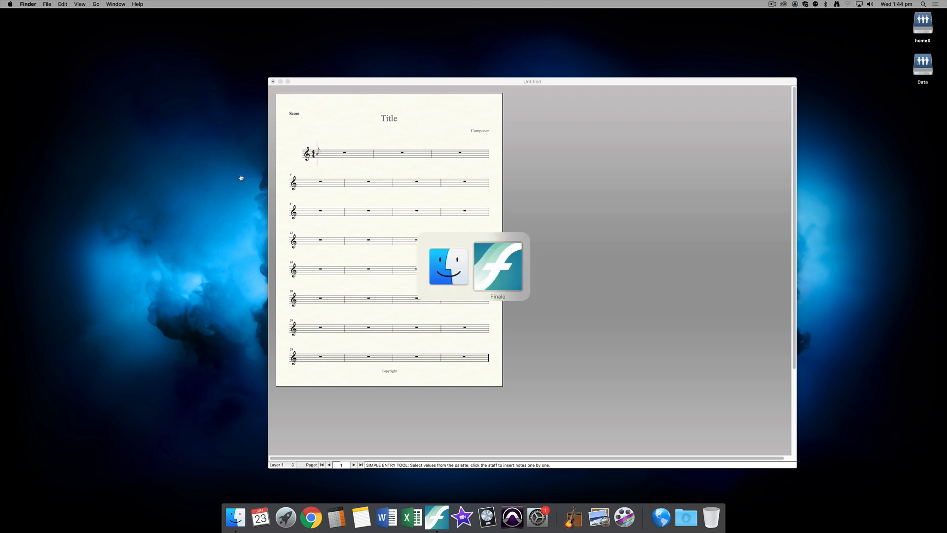
pyautogui.press('super+Tab')
pyautogui.press('super+Tab')
pyautogui.press('super+Tab')
pyautogui.press('super+Tab')
pyautogui.press('super+Tab')
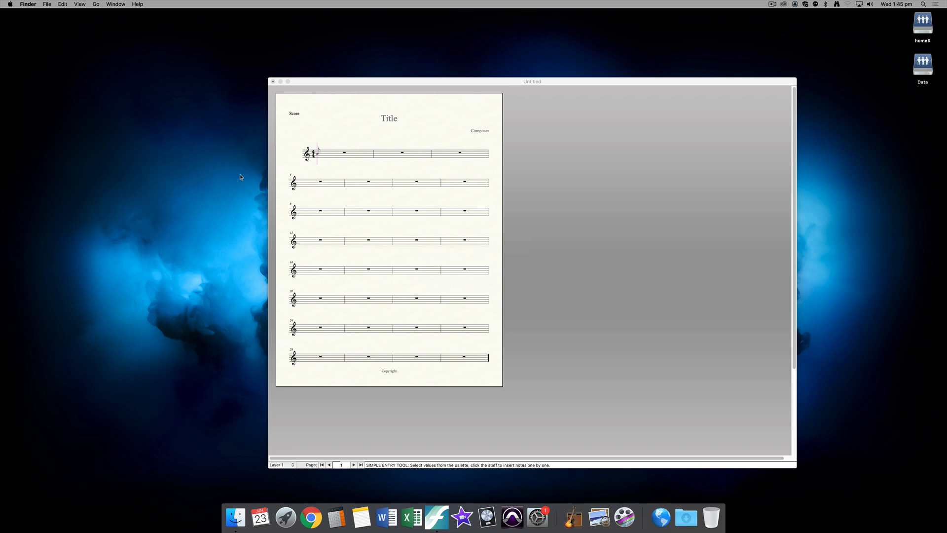
pyautogui.press('super+Tab')
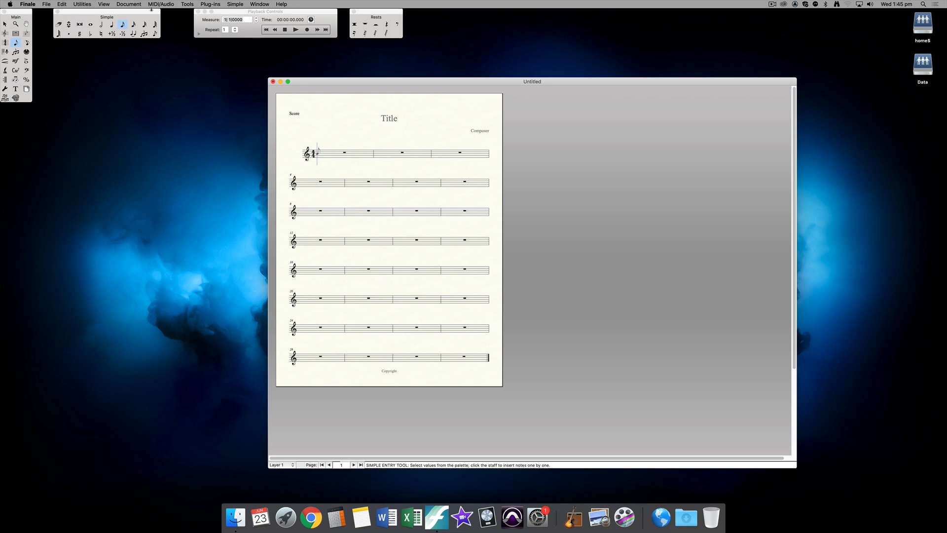
# Step: Close the playback controls and Rests palette, then reposition the document window and enlarge it to fill most of the screen
pyautogui.click(197, 11)
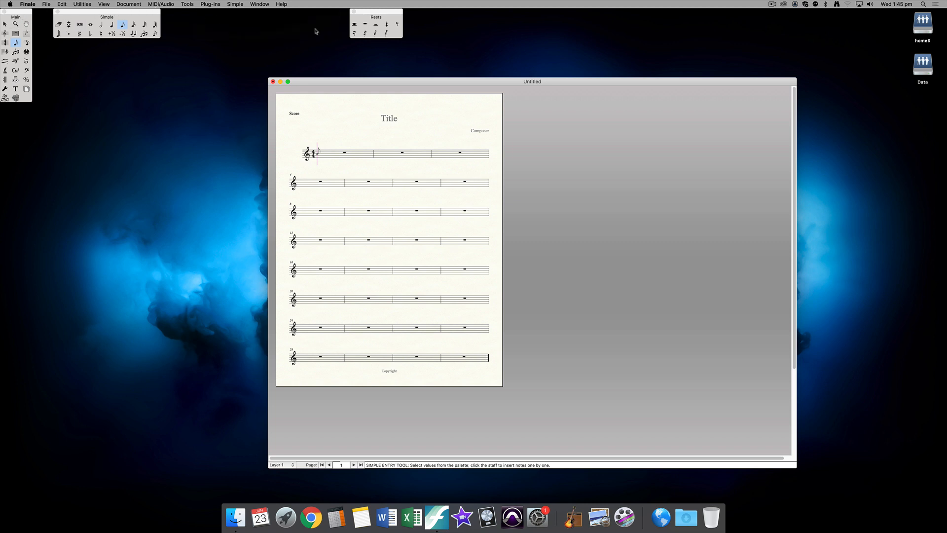
pyautogui.click(353, 12)
pyautogui.moveTo(353, 83); pyautogui.dragTo(162, 23)
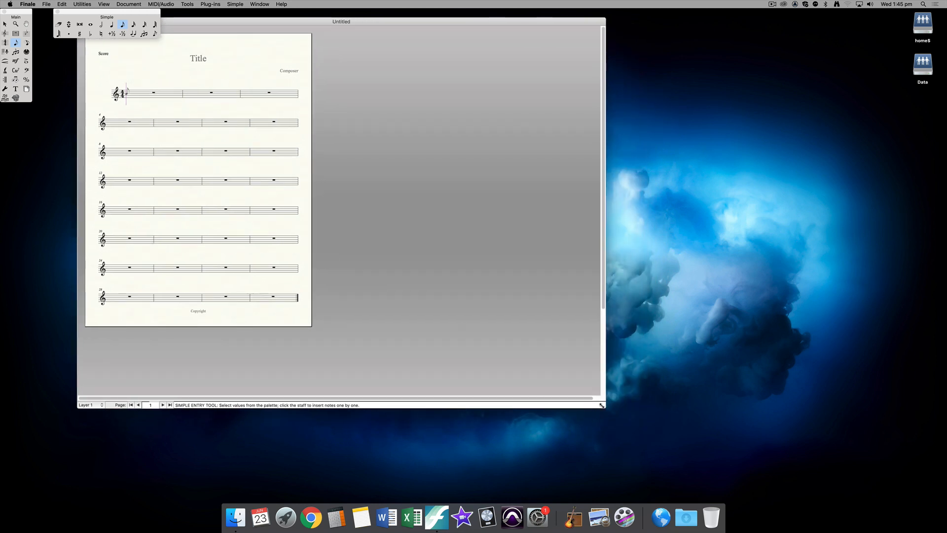
pyautogui.moveTo(603, 405); pyautogui.dragTo(902, 492)
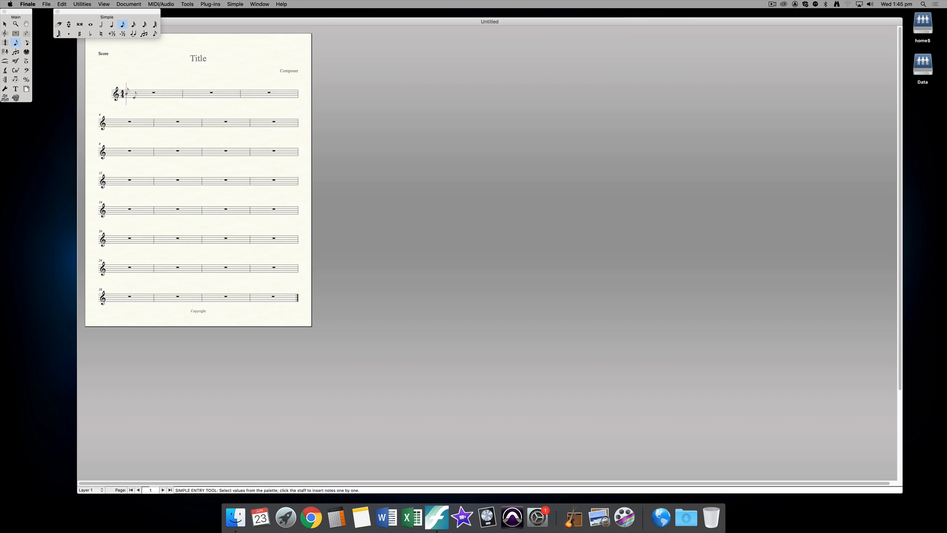
# Step: Enter the quarter notes C, D, E and F in measure 1, starting from middle C
pyautogui.press('super+equal')
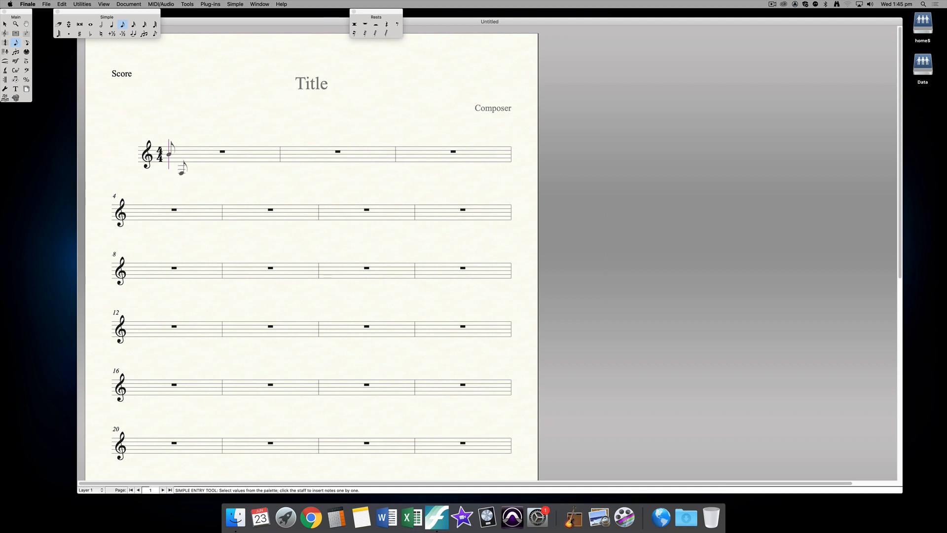
pyautogui.press('super+minus')
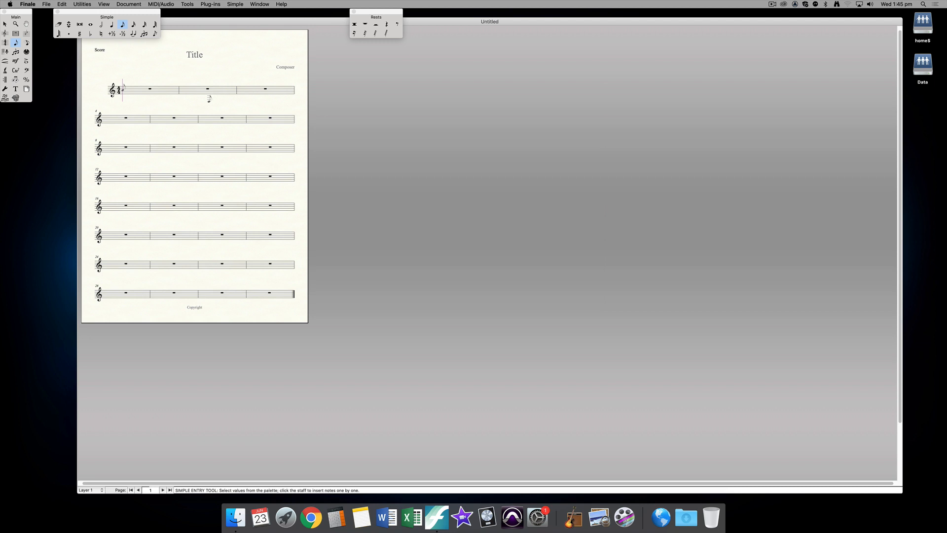
pyautogui.press('super+equal')
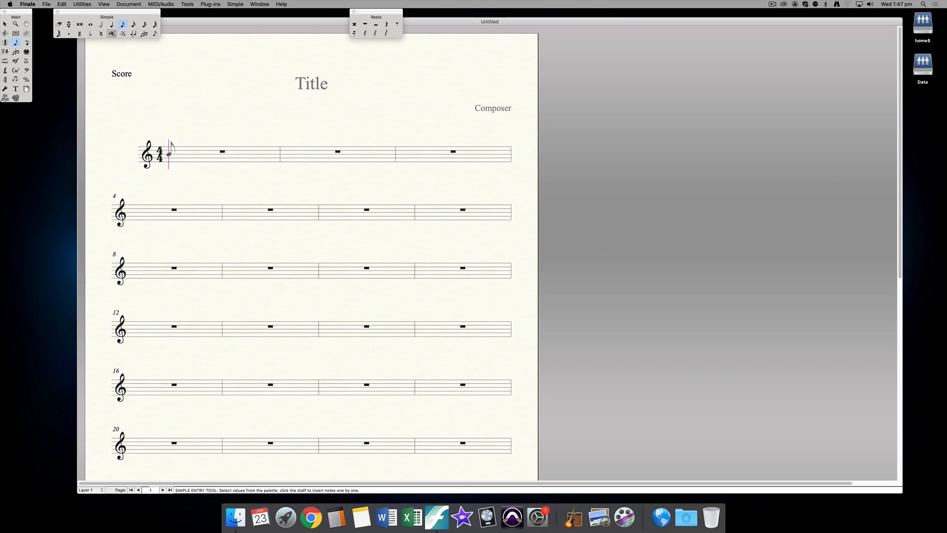
pyautogui.click(112, 26)
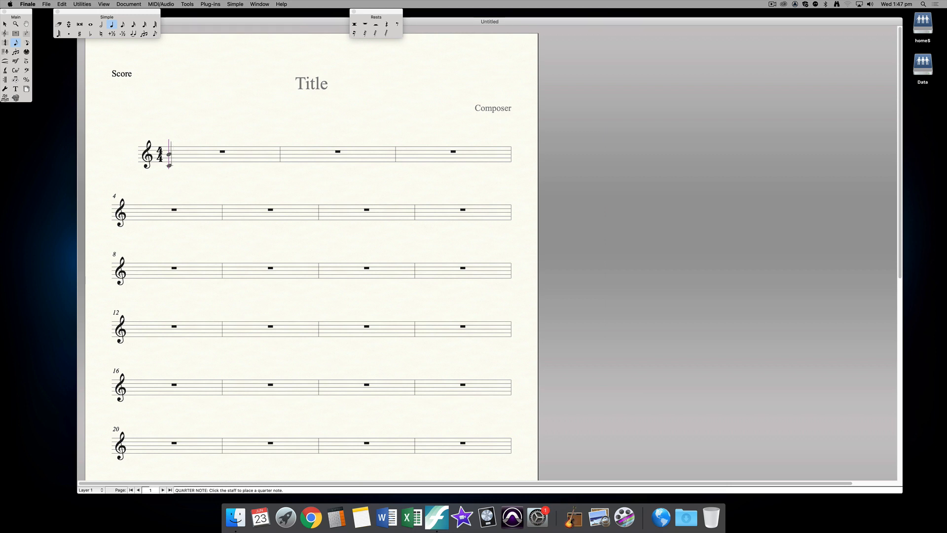
pyautogui.click(169, 166)
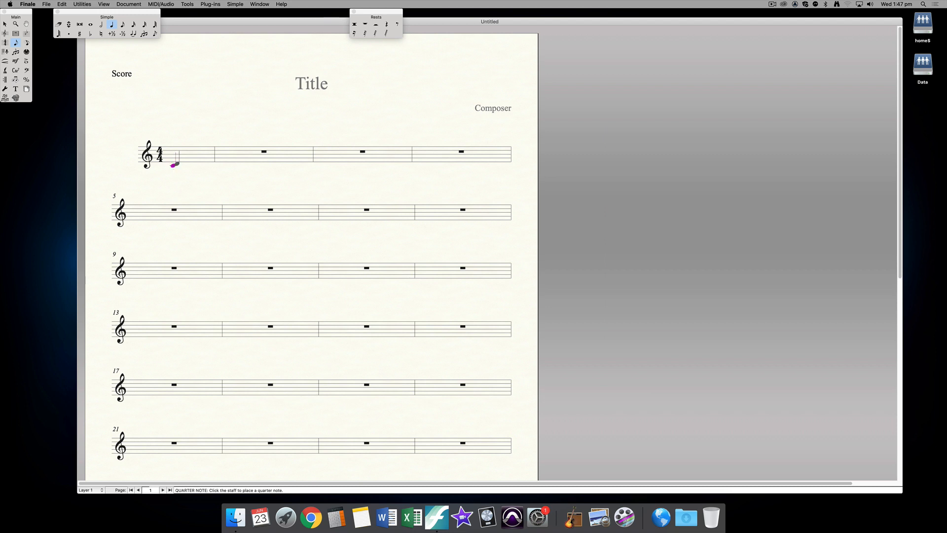
pyautogui.click(184, 163)
pyautogui.click(198, 161)
pyautogui.click(213, 157)
# Step: Shift the fourth note of measure 1 repeatedly up and down in pitch
pyautogui.press('Up')
pyautogui.press('Up')
pyautogui.press('Up')
pyautogui.press('Up')
pyautogui.press('Down')
pyautogui.press('Down')
pyautogui.press('Down')
pyautogui.press('Down')
pyautogui.press('Down')
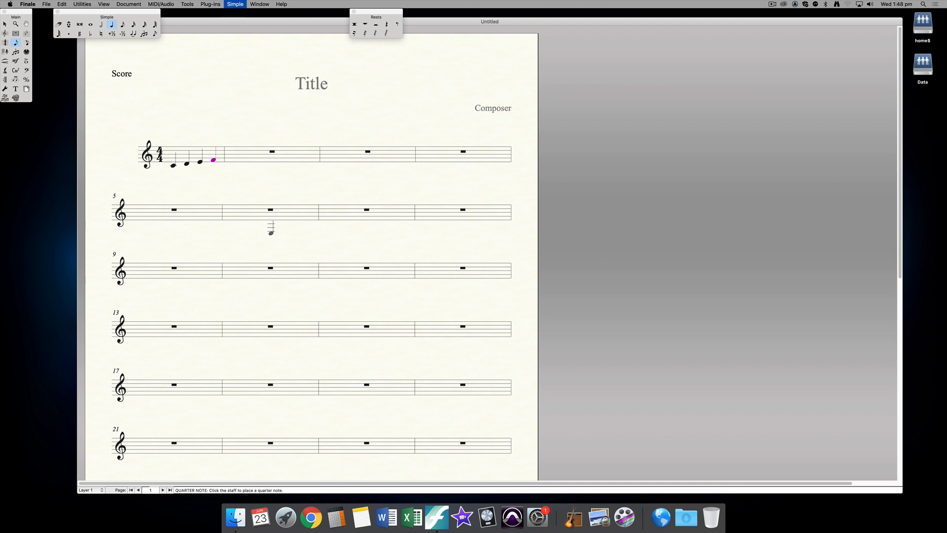
pyautogui.press('Down')
pyautogui.press('Down')
pyautogui.press('Down')
pyautogui.press('Up')
pyautogui.press('Up')
pyautogui.press('Up')
pyautogui.press('Up')
pyautogui.press('Up')
pyautogui.press('Up')
pyautogui.press('Up')
pyautogui.press('Up')
pyautogui.press('Down')
pyautogui.press('Down')
pyautogui.press('Down')
pyautogui.press('Down')
pyautogui.press('Up')
# Step: Undo the pitch shifts made to the fourth note of measure 1
pyautogui.press('super+z')
pyautogui.press('super+z')
pyautogui.press('super+z')
pyautogui.press('super+z')
pyautogui.press('super+z')
pyautogui.press('super+z')
pyautogui.press('super+z')
pyautogui.press('super+z')
pyautogui.press('super+z')
pyautogui.press('super+z')
pyautogui.press('super+z')
pyautogui.press('super+z')
pyautogui.press('super+z')
pyautogui.press('super+z')
pyautogui.press('super+z')
pyautogui.press('super+z')
pyautogui.press('super+z')
pyautogui.press('super+z')
pyautogui.press('super+z')
pyautogui.press('super+z')
pyautogui.press('super+z')
pyautogui.press('super+z')
pyautogui.press('super+z')
pyautogui.press('super+z')
pyautogui.press('super+z')
pyautogui.press('super+z')
# Step: Enter quarter note F as the fourth note of measure 1 and G, A, B, C in measure 2, undoing any extra note
pyautogui.click(212, 159)
pyautogui.click(232, 157)
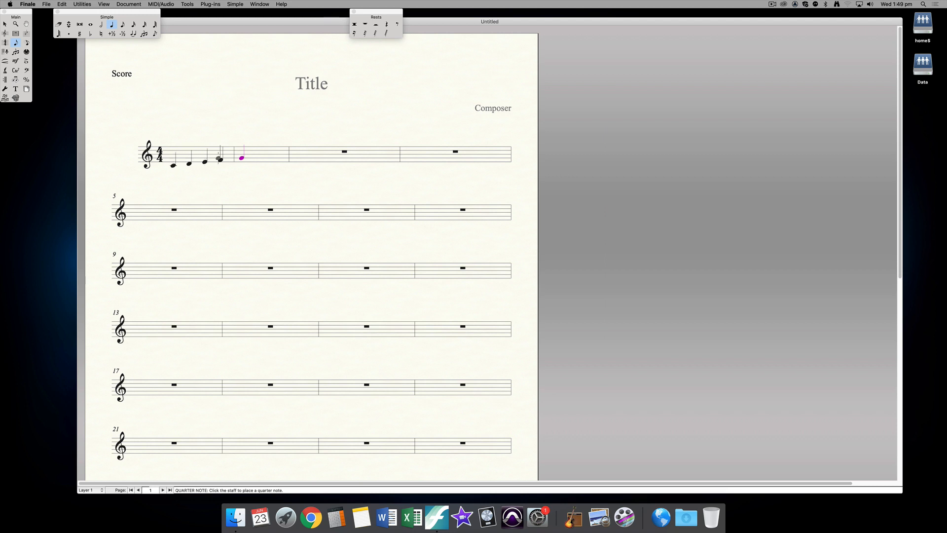
pyautogui.click(255, 156)
pyautogui.click(269, 154)
pyautogui.click(285, 153)
pyautogui.click(309, 152)
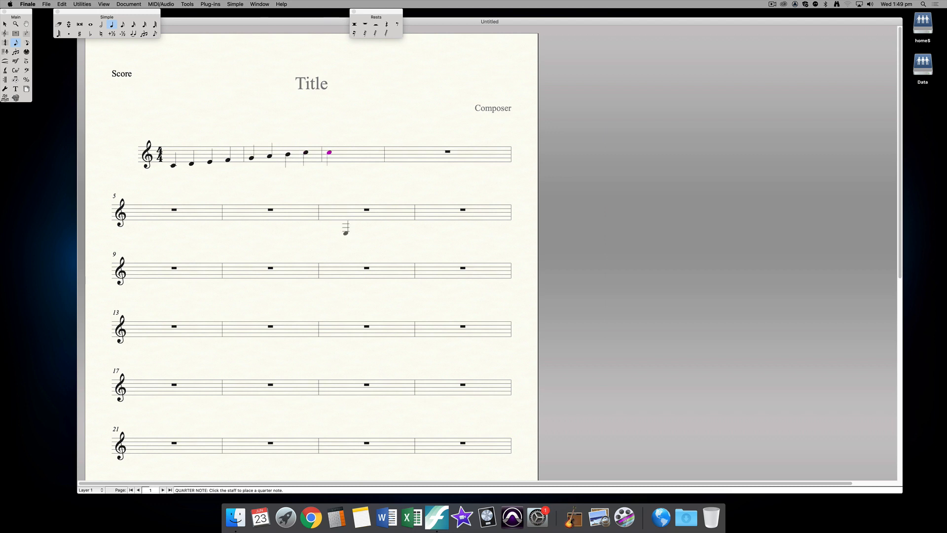
pyautogui.press('super+z')
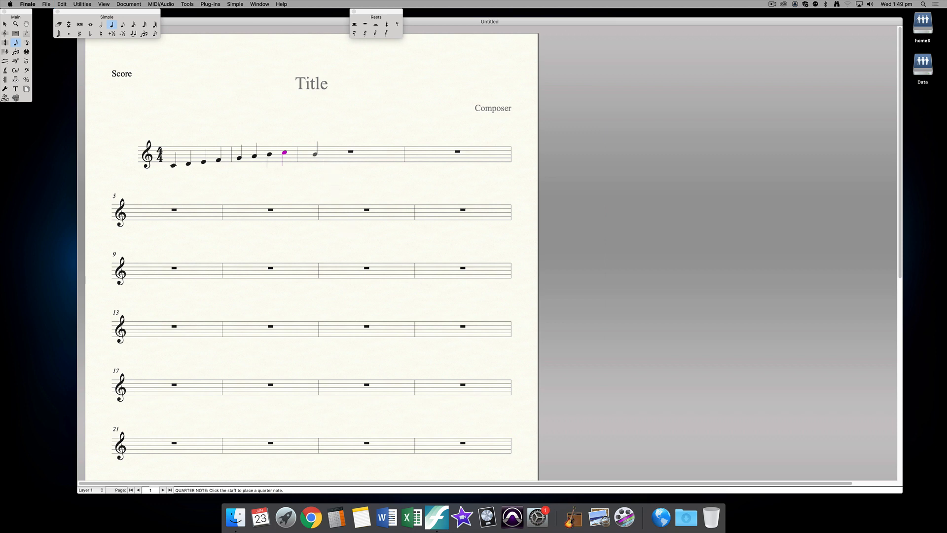
# Step: Enter the descending quarter notes B, A, G, F in measure 3 and E, D, C in measure 4
pyautogui.click(316, 153)
pyautogui.click(343, 156)
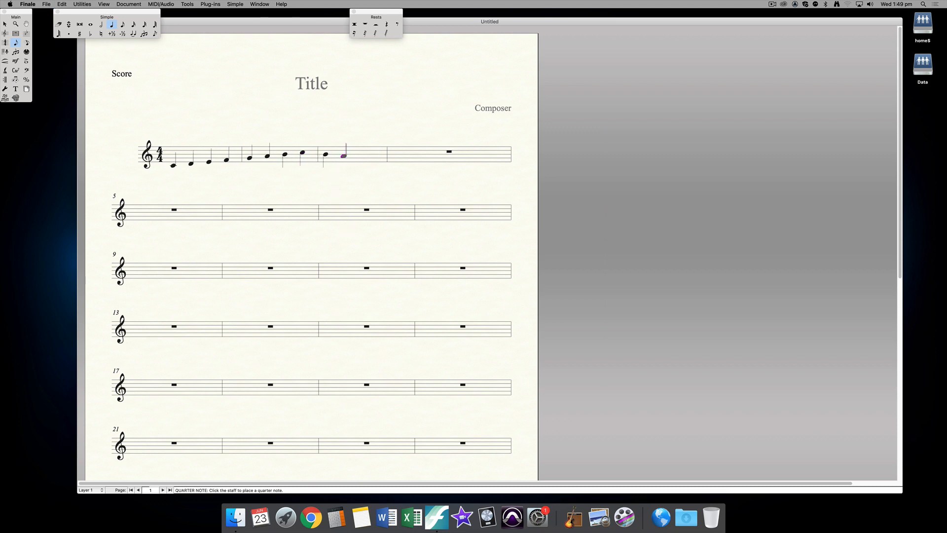
pyautogui.click(358, 157)
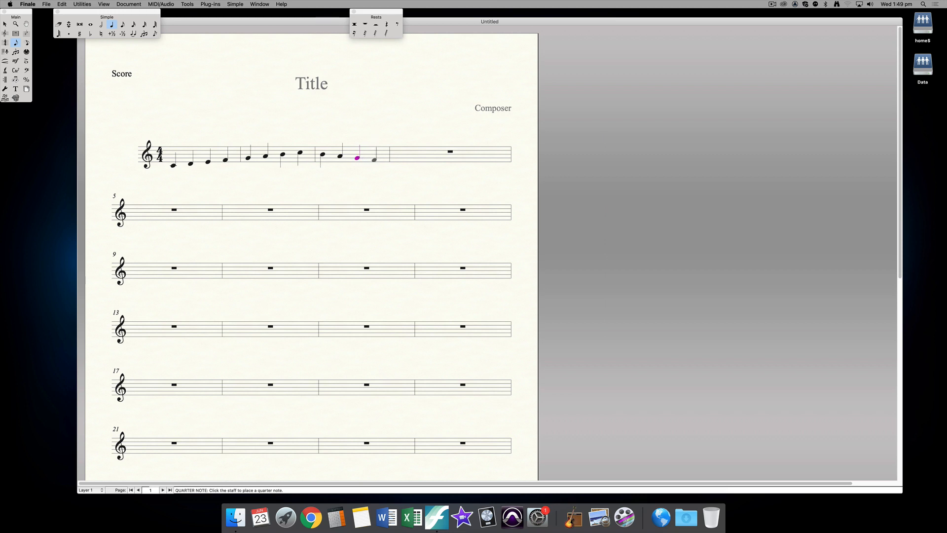
pyautogui.click(374, 159)
pyautogui.click(394, 162)
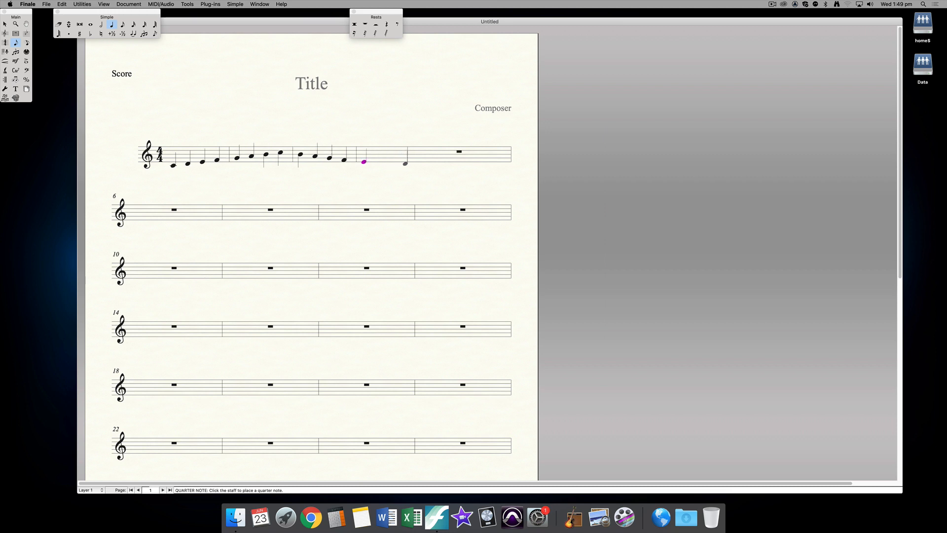
pyautogui.click(398, 163)
pyautogui.click(391, 166)
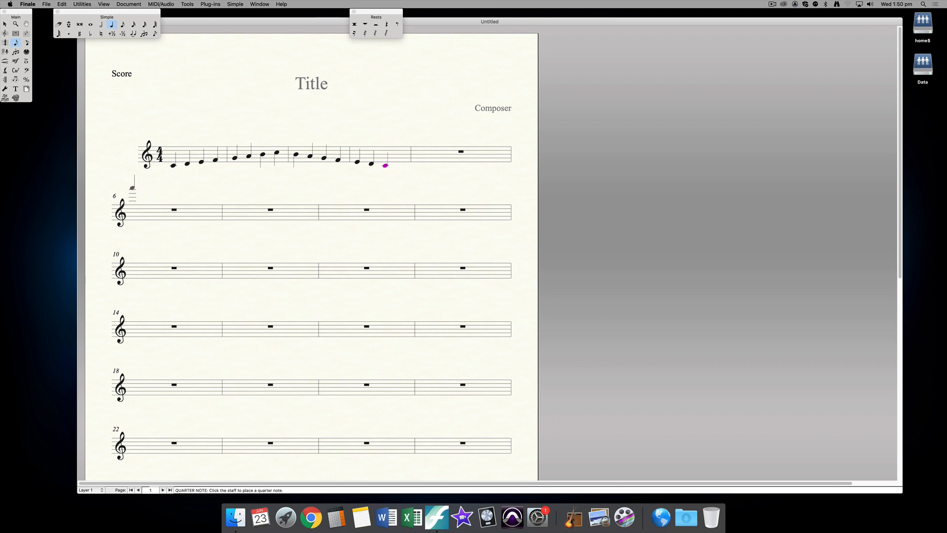
# Step: Change the key signature to G Major from measure 6 onward
pyautogui.click(26, 36)
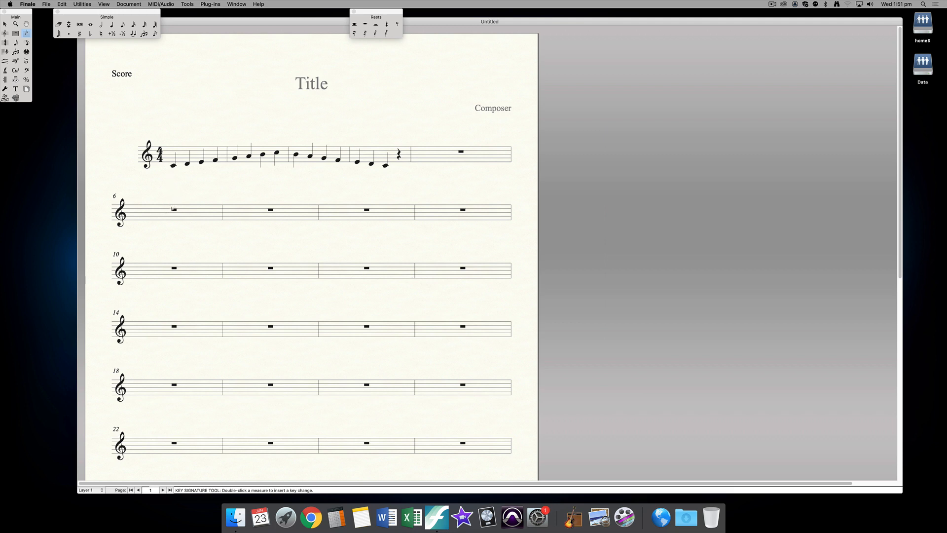
pyautogui.rightClick(163, 211)
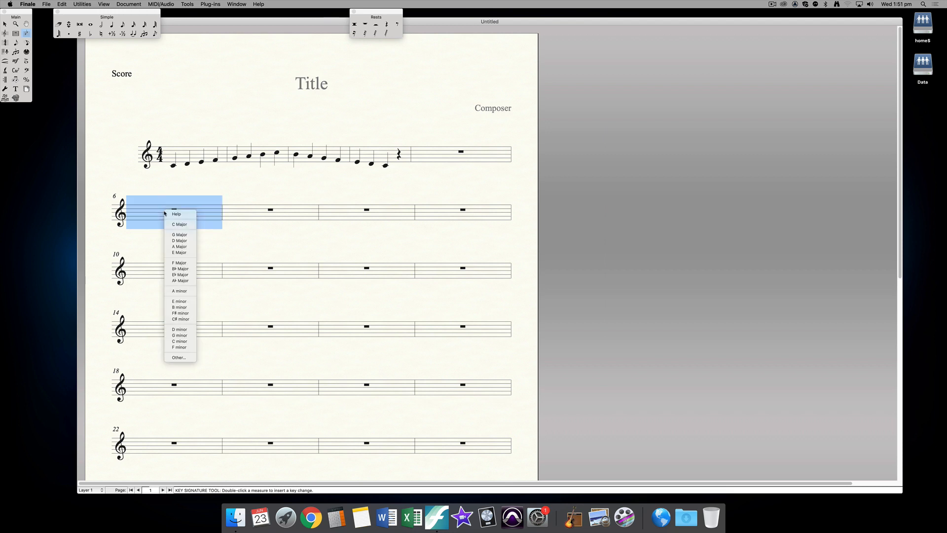
pyautogui.click(181, 234)
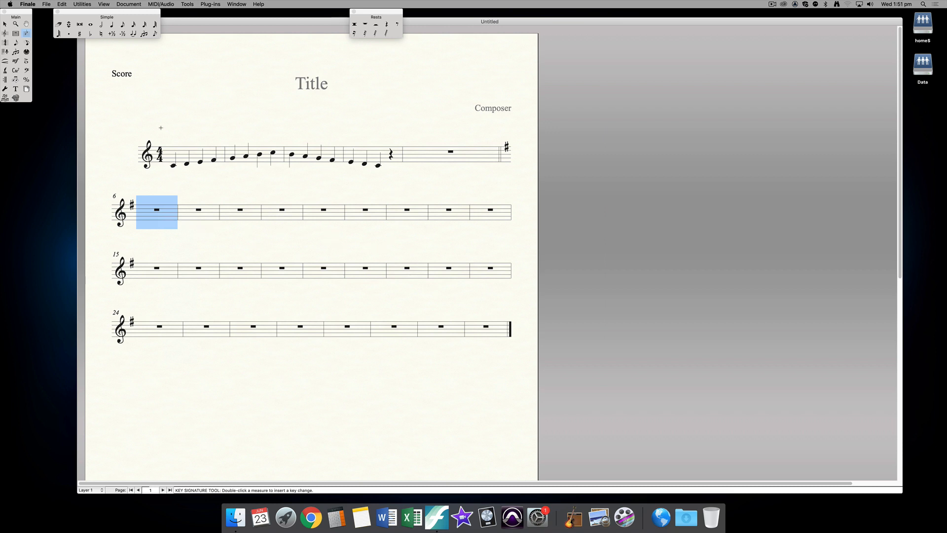
# Step: Enter half notes G and A in measure 6 and B and C in measure 7
pyautogui.click(102, 24)
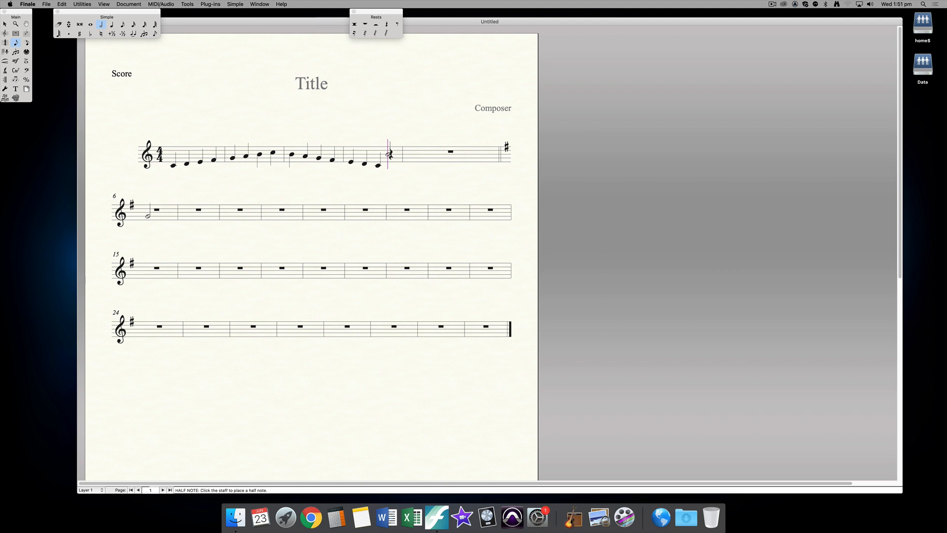
pyautogui.click(148, 216)
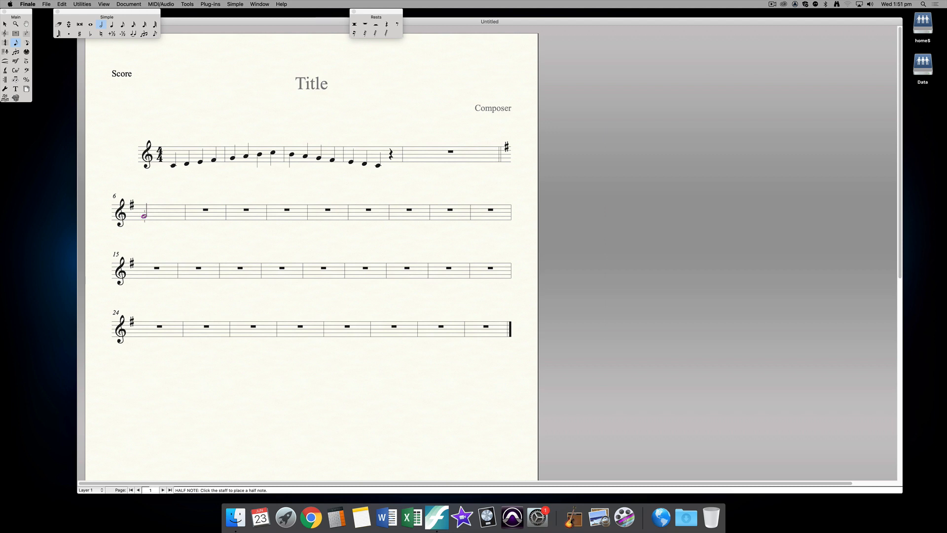
pyautogui.click(166, 214)
pyautogui.click(191, 212)
pyautogui.click(221, 211)
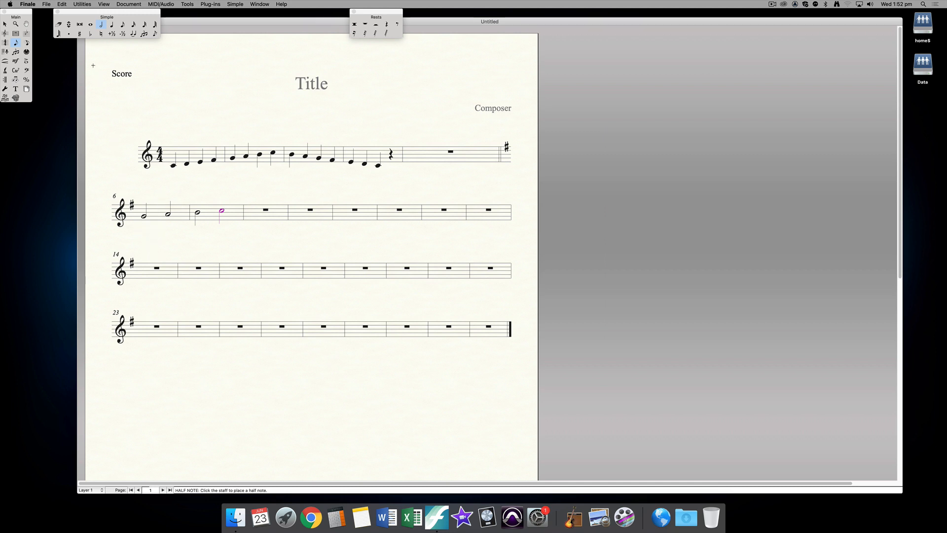
# Step: Change the key signature to F Major from measure 14 onward
pyautogui.click(26, 34)
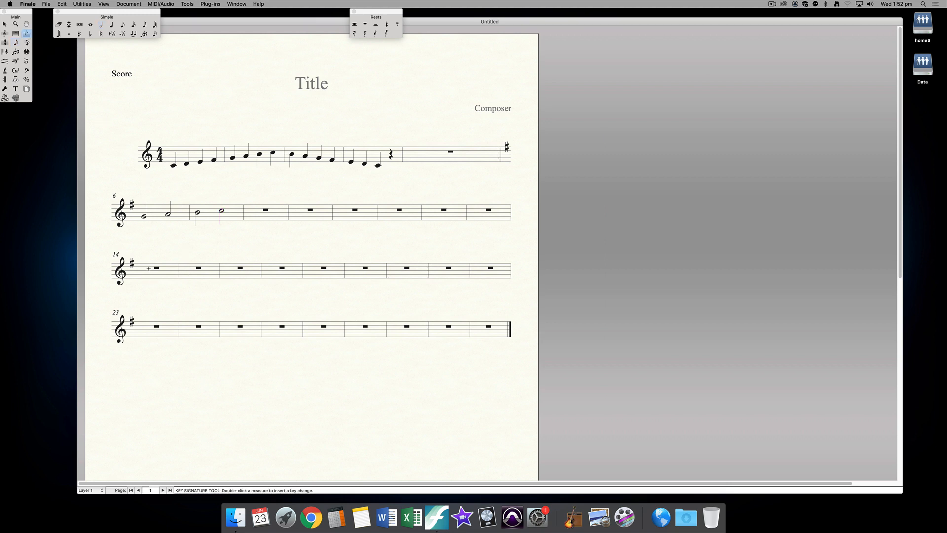
pyautogui.rightClick(149, 269)
pyautogui.click(181, 252)
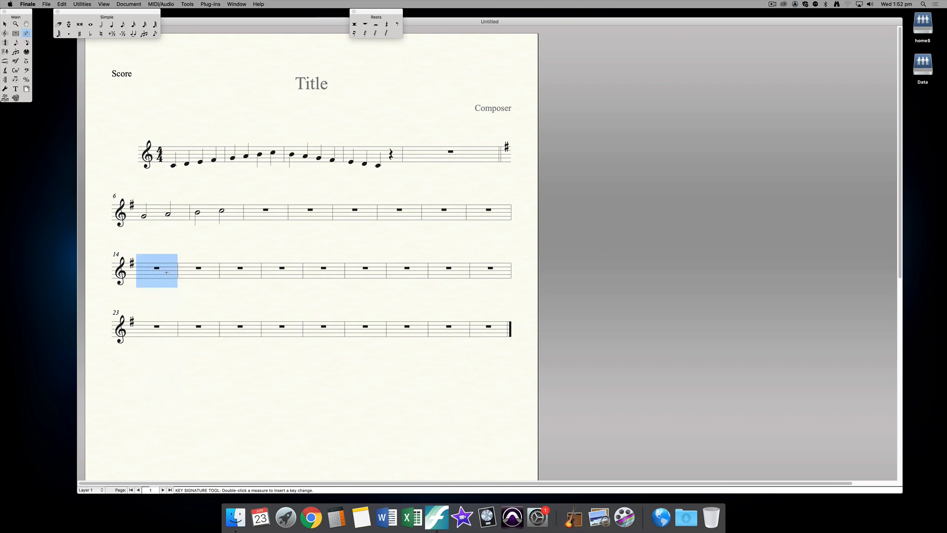
pyautogui.doubleClick(156, 270)
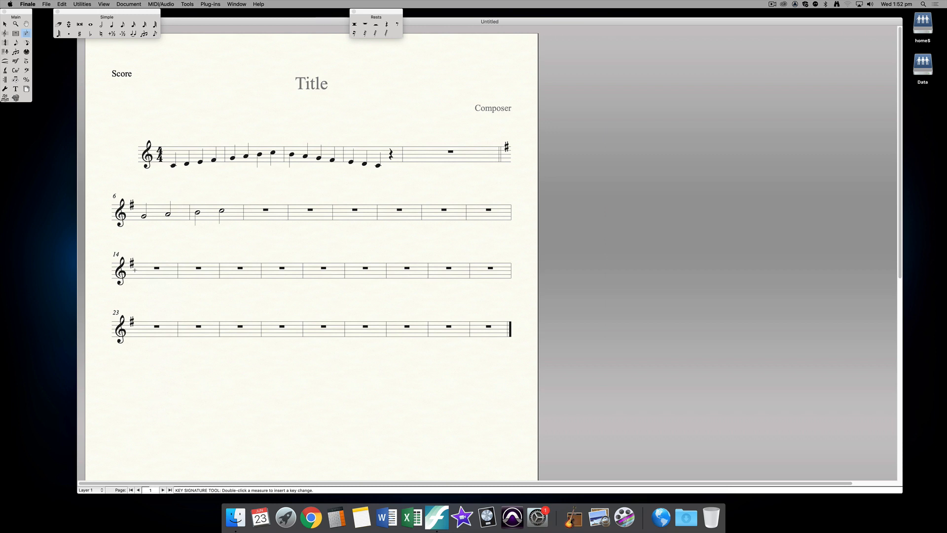
pyautogui.rightClick(140, 270)
pyautogui.click(131, 246)
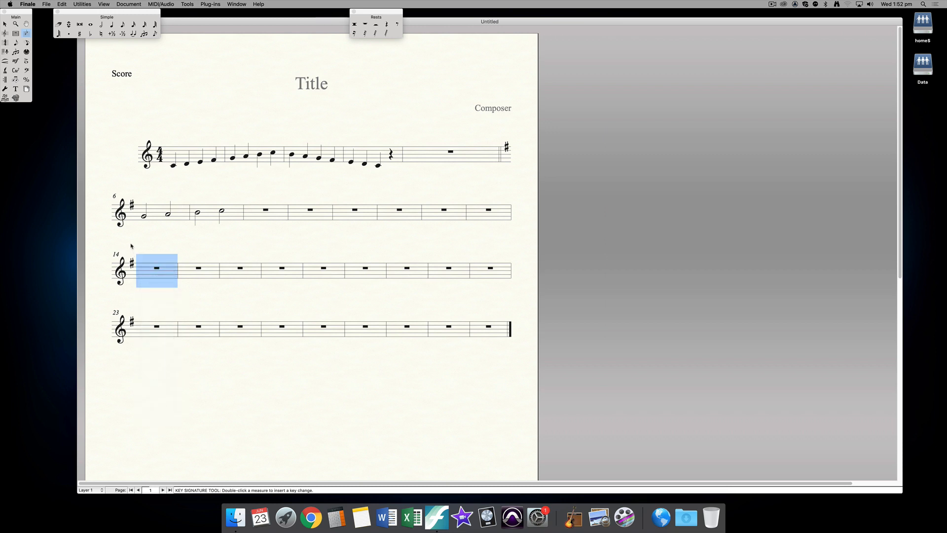
pyautogui.rightClick(156, 271)
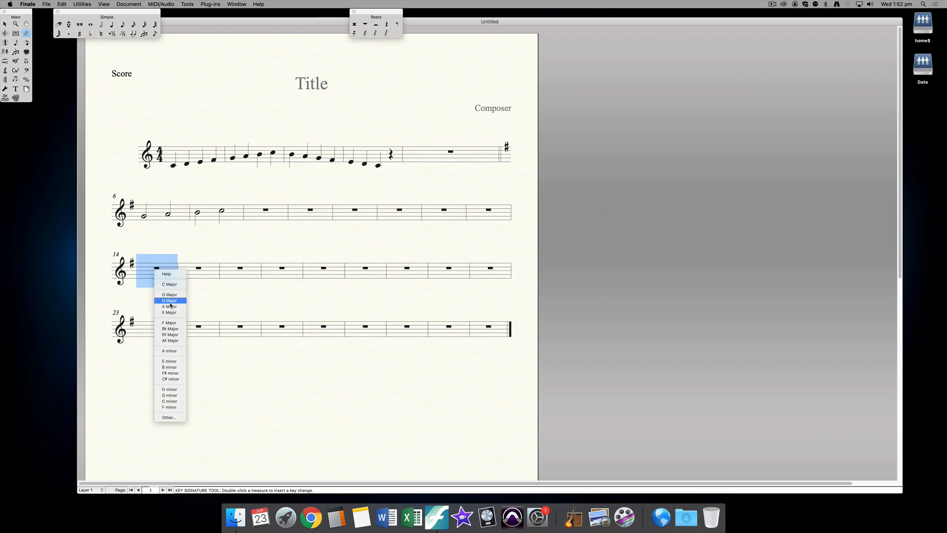
pyautogui.click(169, 322)
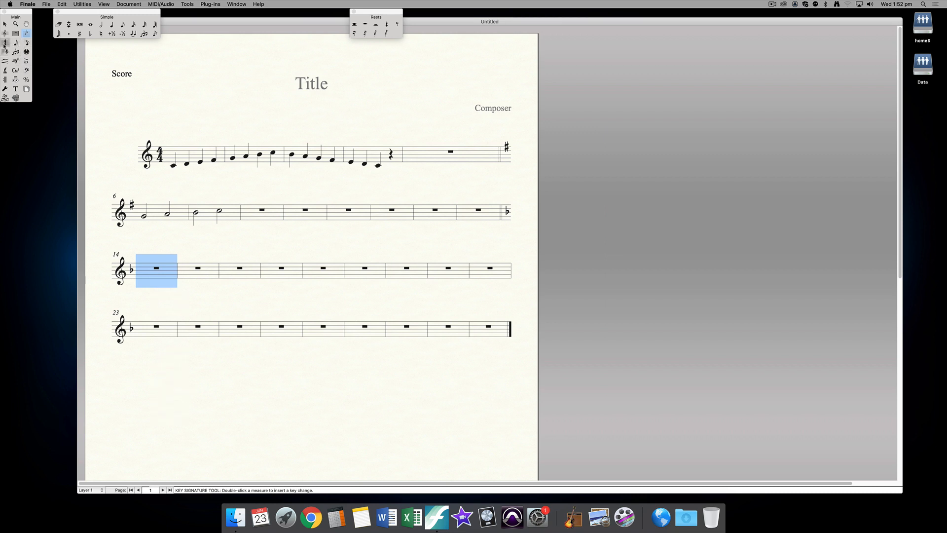
# Step: Change the time signature to 3/4 from measure 14 onward
pyautogui.click(5, 43)
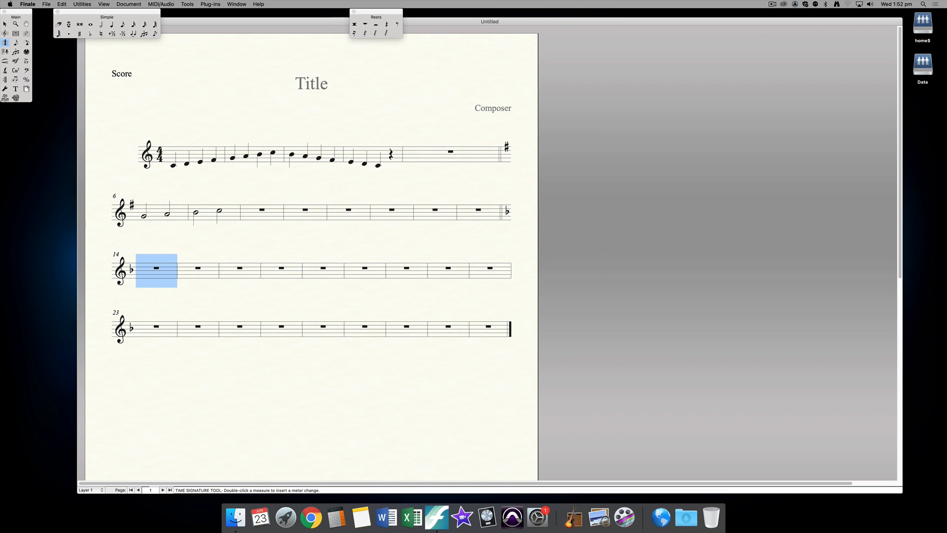
pyautogui.doubleClick(157, 269)
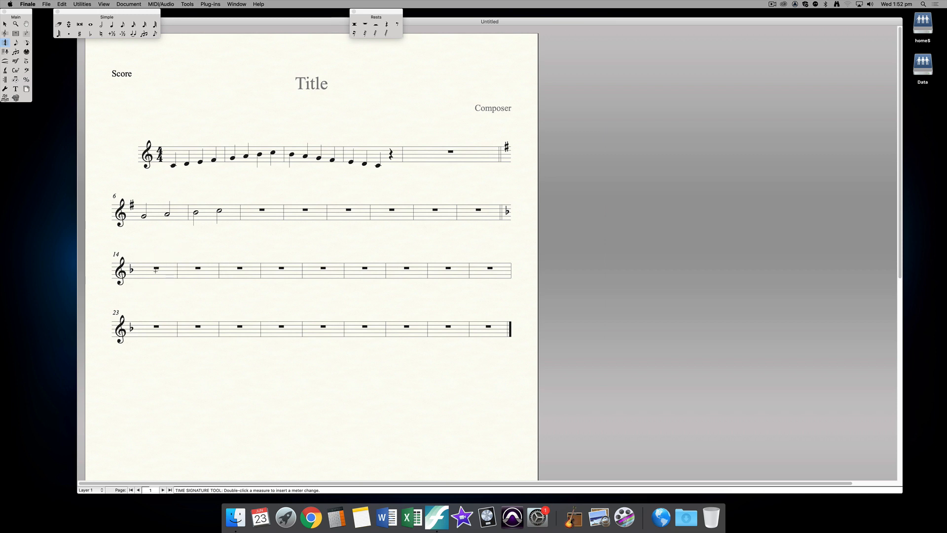
pyautogui.rightClick(156, 270)
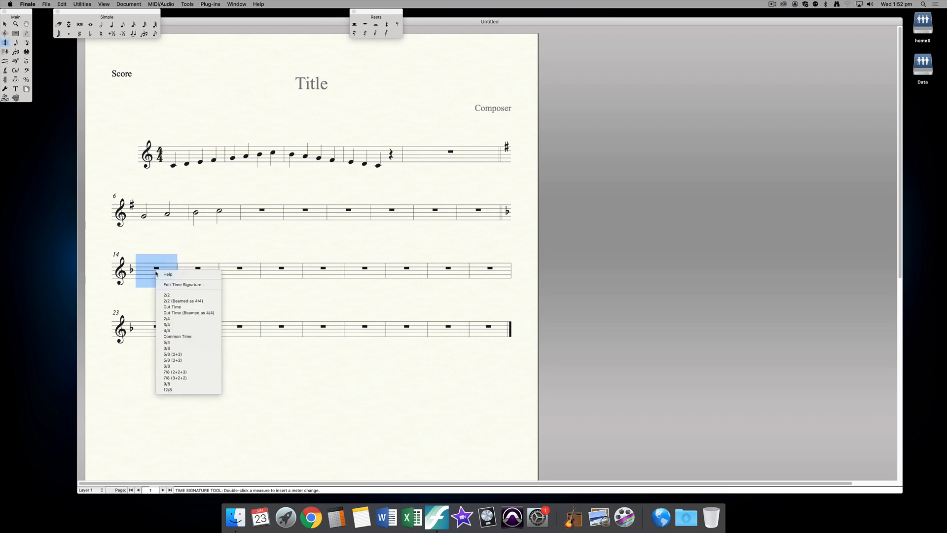
pyautogui.click(176, 324)
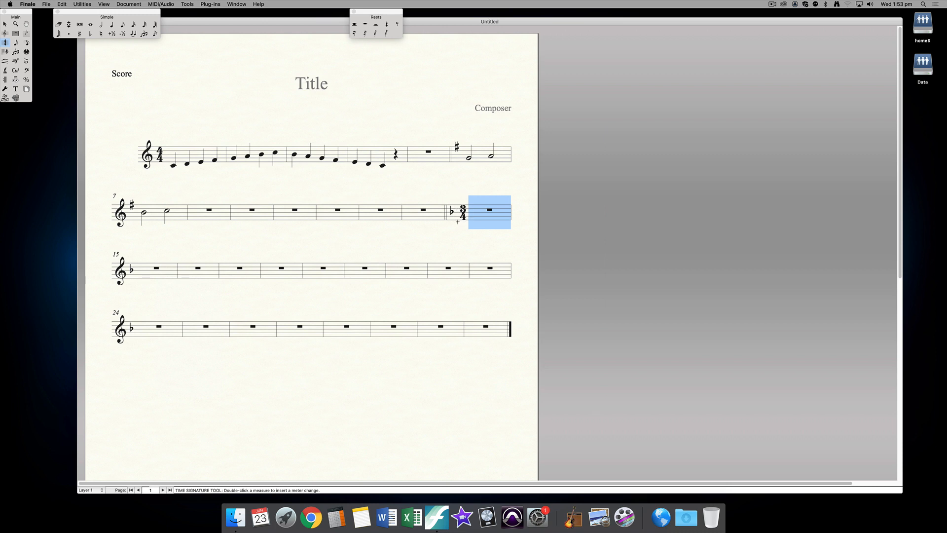
# Step: Enter a dotted half note F in measure 14
pyautogui.click(101, 24)
pyautogui.click(101, 26)
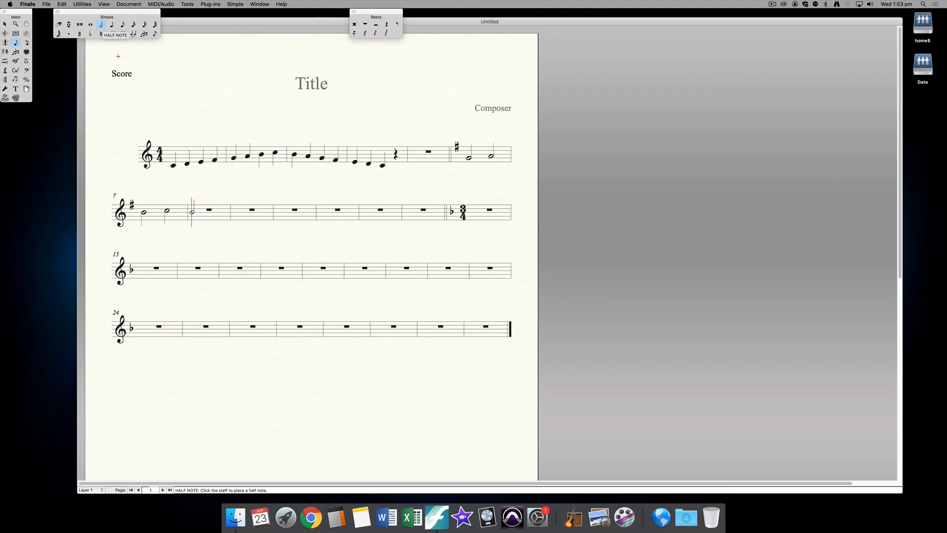
pyautogui.click(68, 34)
pyautogui.click(476, 217)
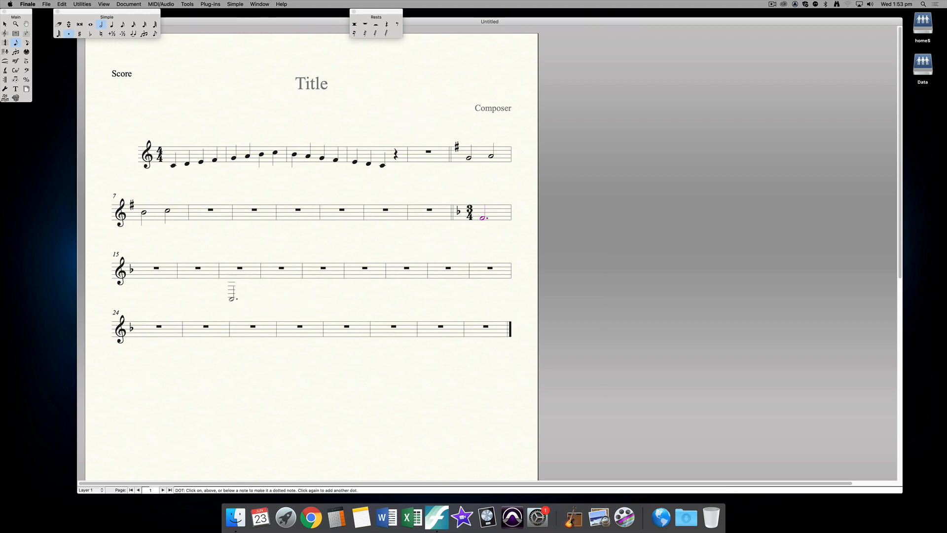
pyautogui.click(143, 270)
pyautogui.click(181, 274)
pyautogui.click(217, 267)
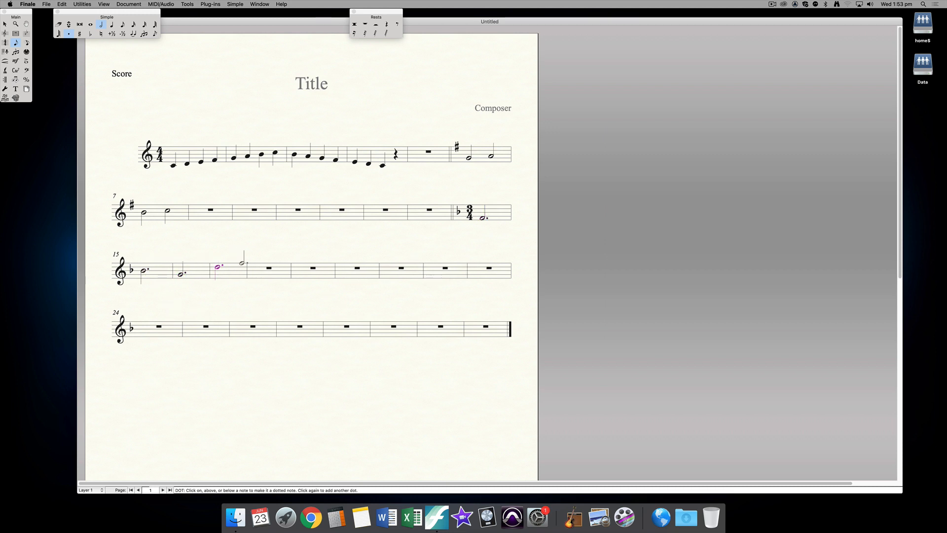
pyautogui.press('BackSpace')
pyautogui.press('BackSpace')
pyautogui.press('BackSpace')
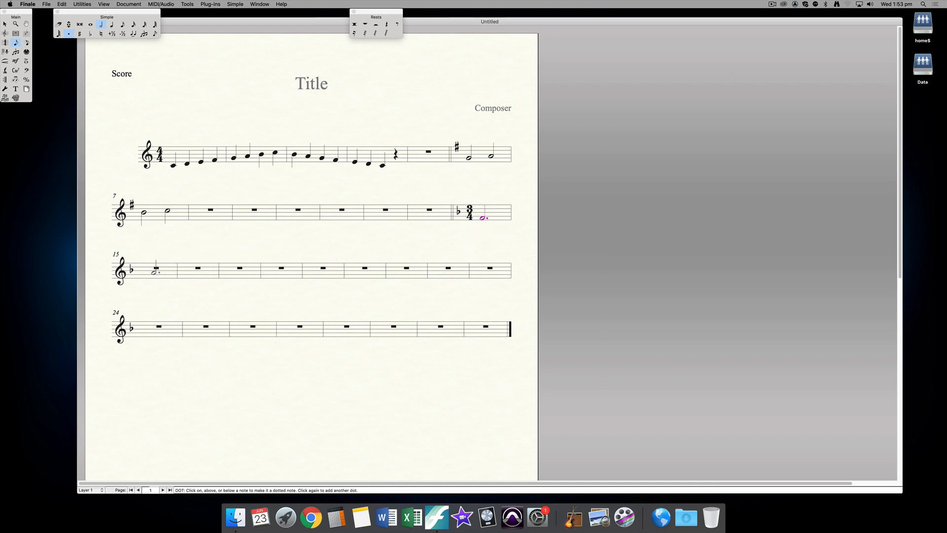
# Step: Enter dotted half notes G, A and B-flat in measures 15, 16 and 17
pyautogui.click(151, 273)
pyautogui.click(180, 272)
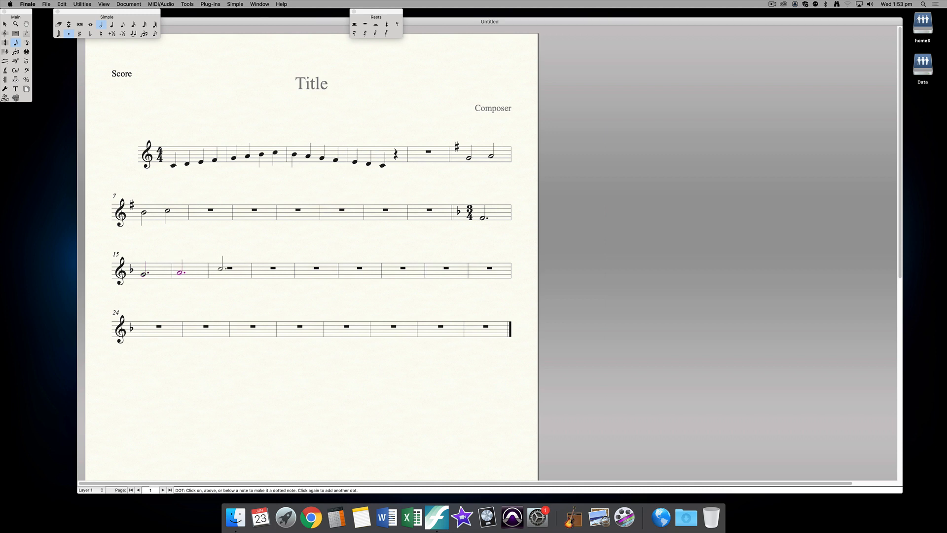
pyautogui.click(223, 271)
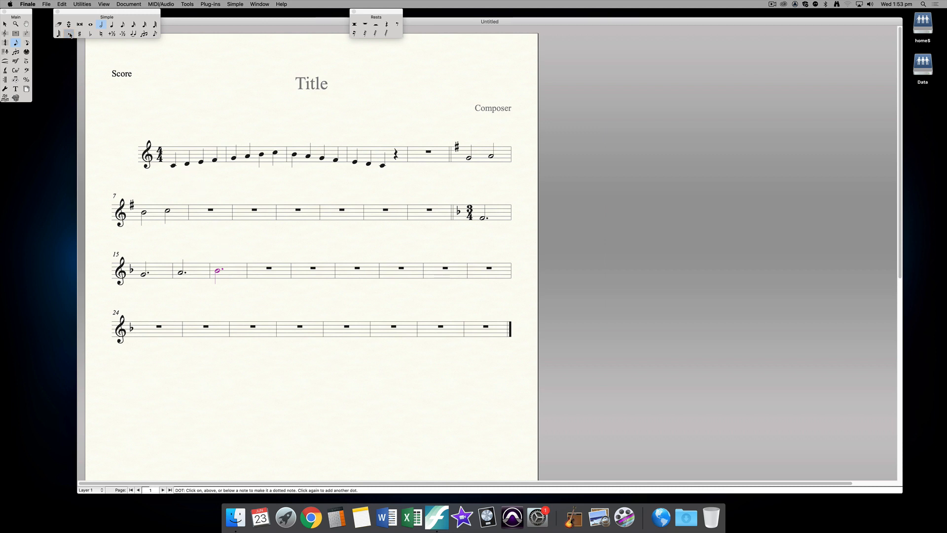
pyautogui.click(112, 24)
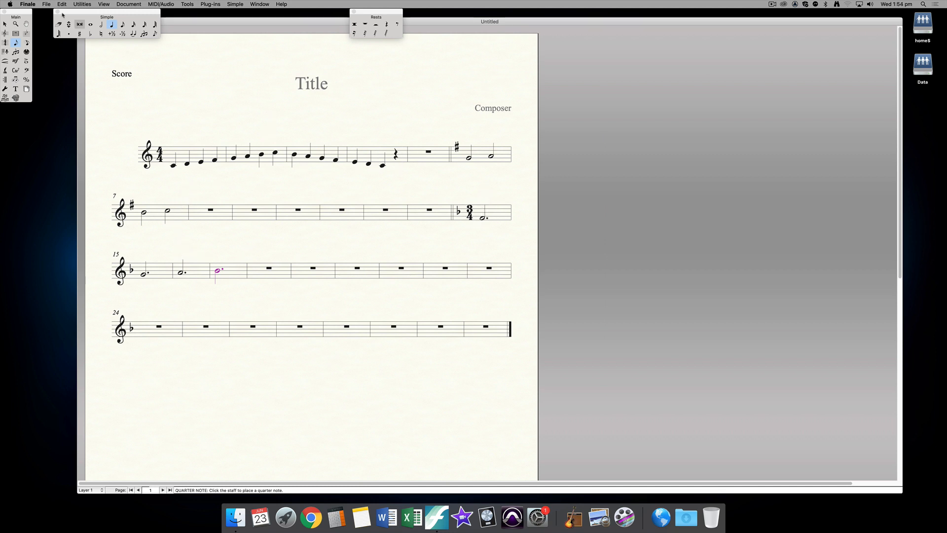
pyautogui.click(92, 25)
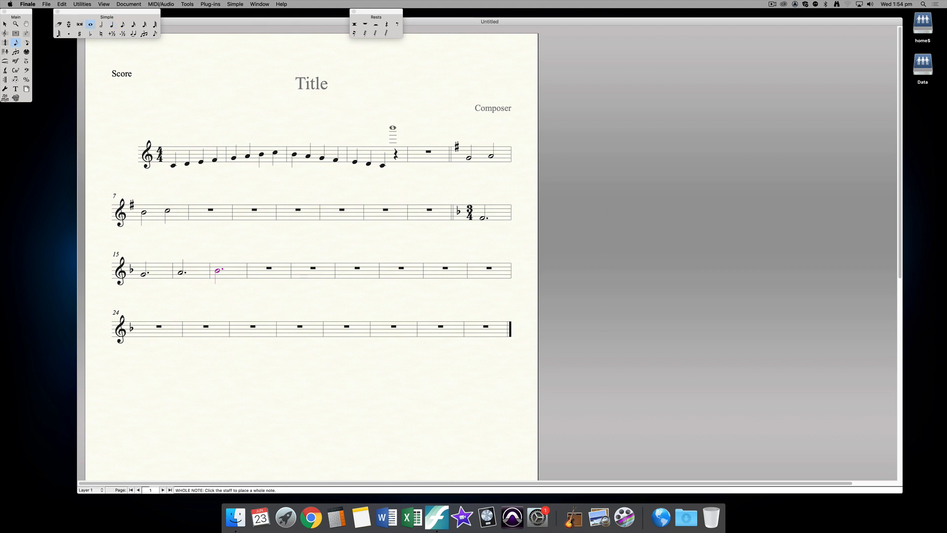
pyautogui.click(414, 156)
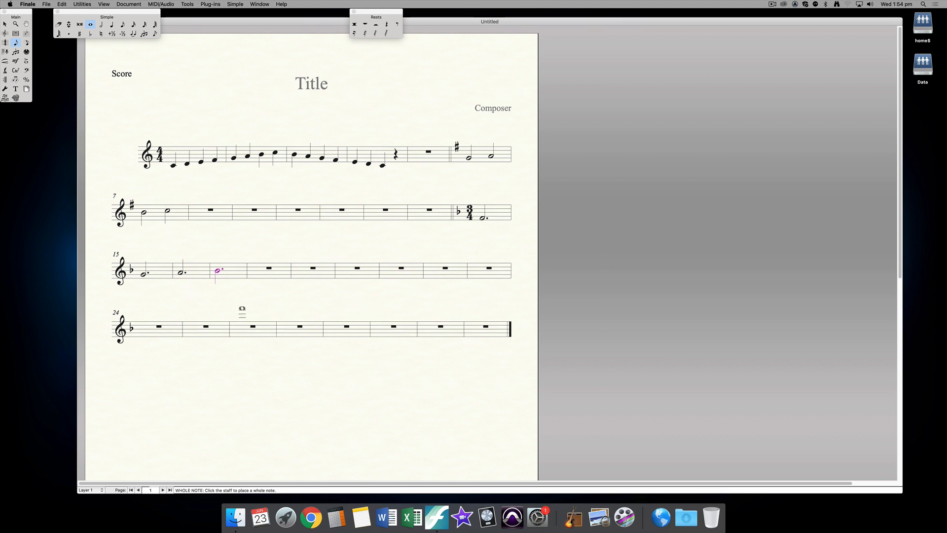
# Step: Add 30 measures to the end of the score
pyautogui.click(16, 34)
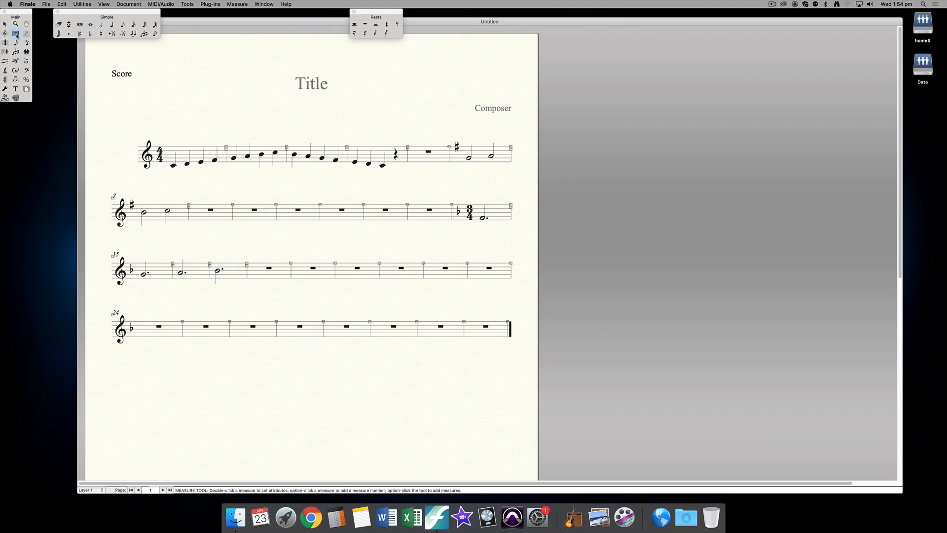
pyautogui.rightClick(485, 329)
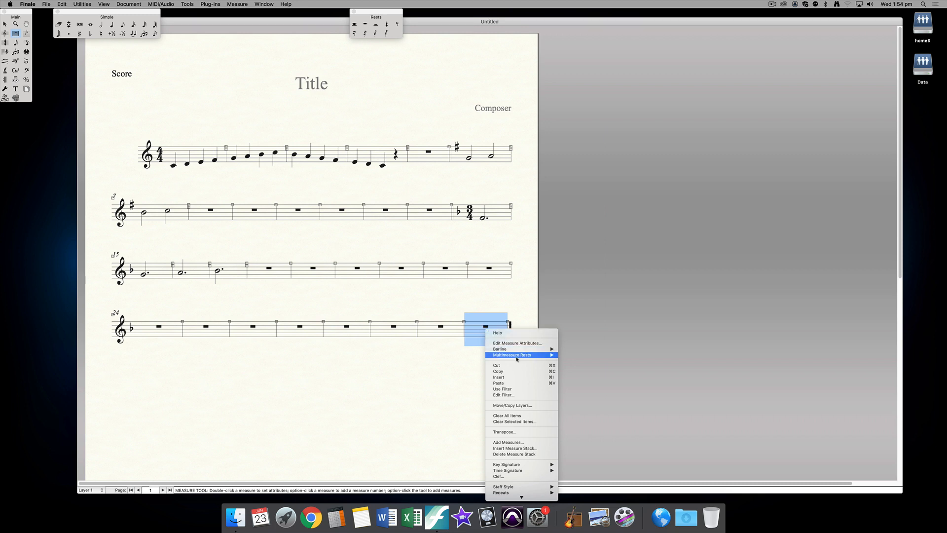
pyautogui.click(518, 444)
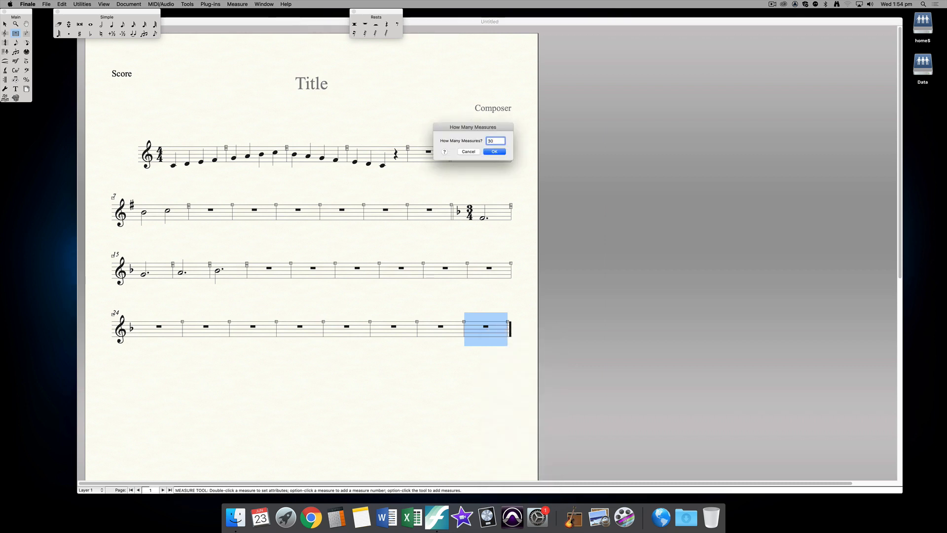
pyautogui.press('Return')
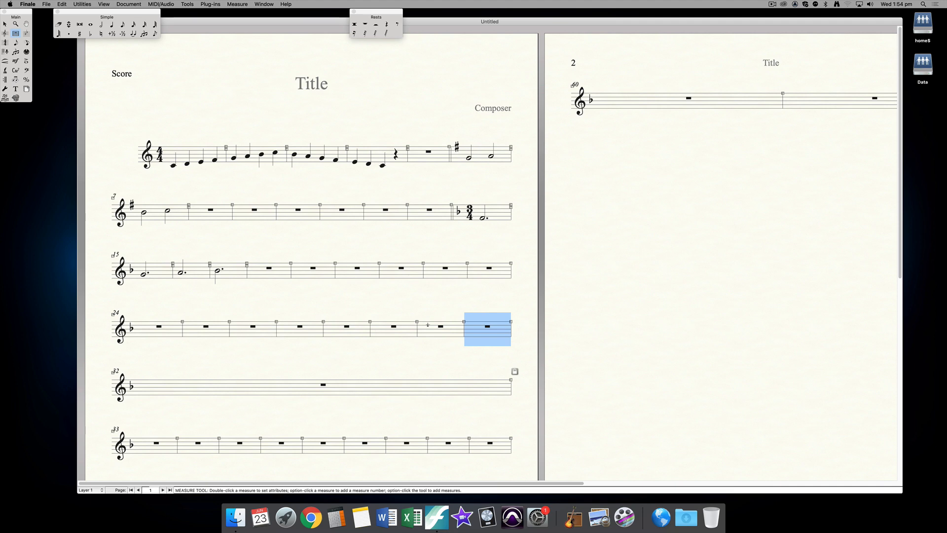
pyautogui.scroll(-5, 478, 218)
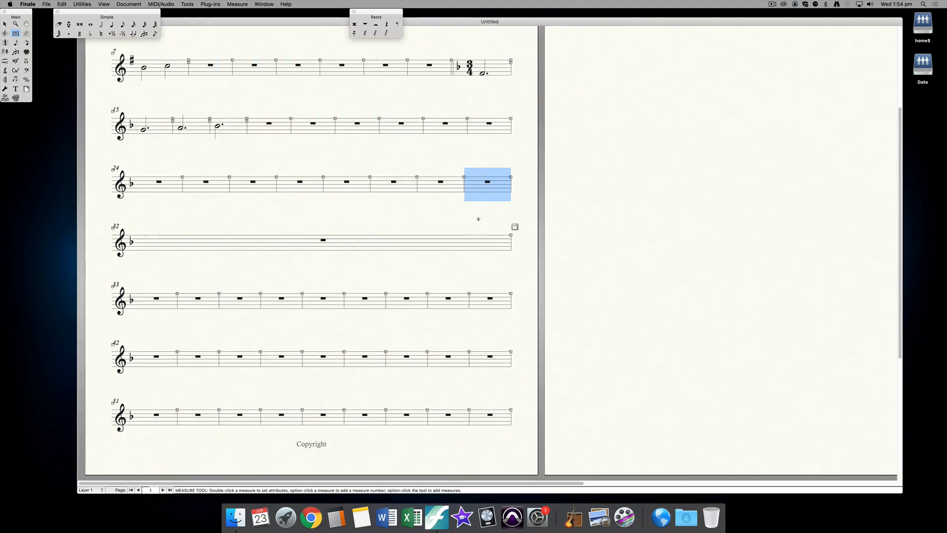
pyautogui.scroll(5, 478, 219)
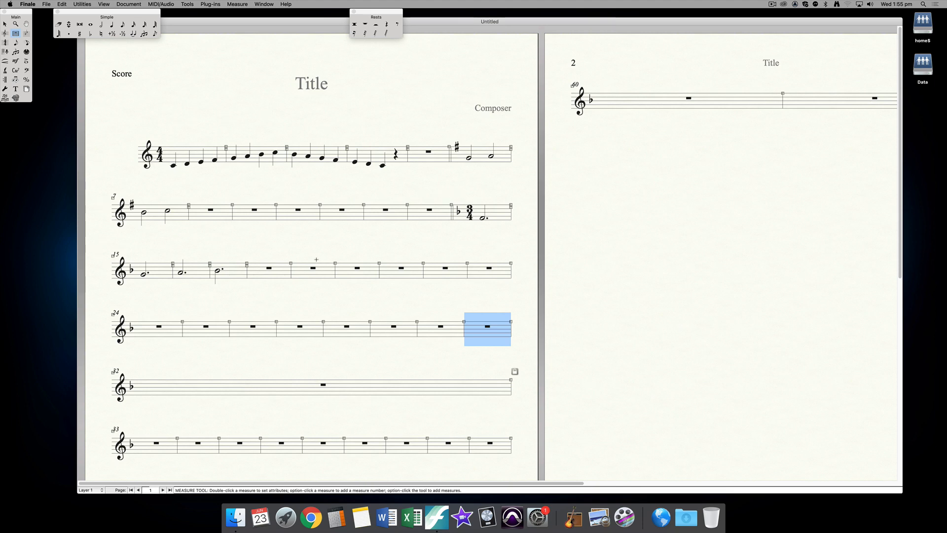
# Step: Delete the empty measure 5 between the C major scale and the G major notes
pyautogui.click(5, 25)
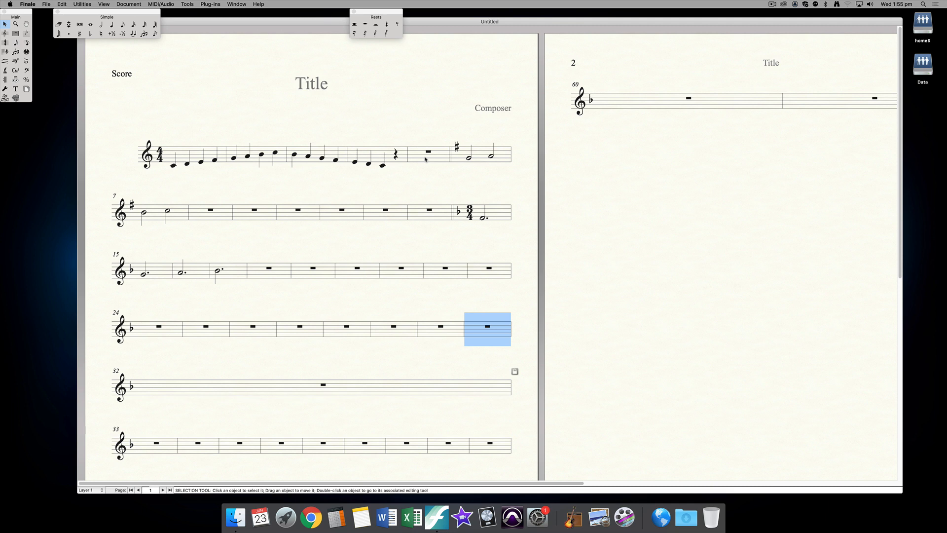
pyautogui.click(426, 159)
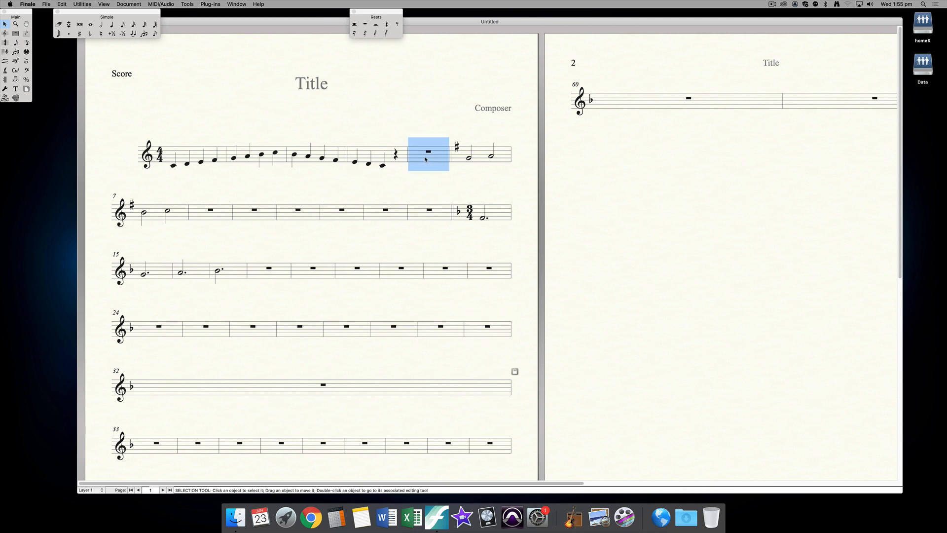
pyautogui.press('Delete')
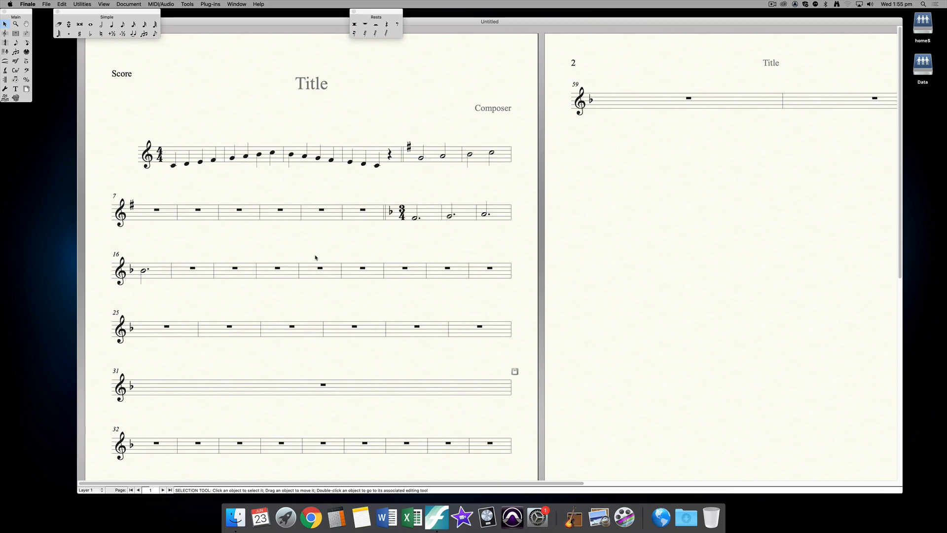
# Step: Move measure 5, which holds half notes G and A, down to the start of the second system
pyautogui.click(433, 159)
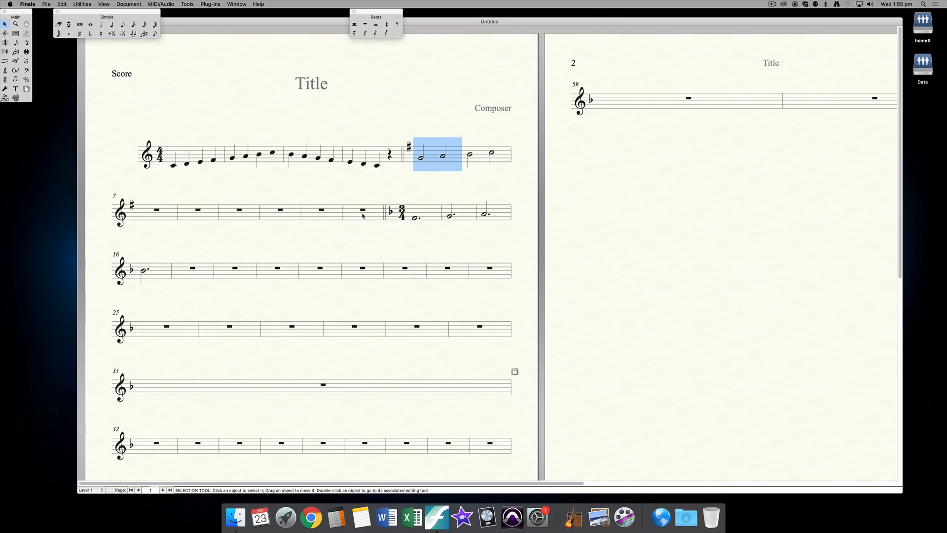
pyautogui.click(440, 117)
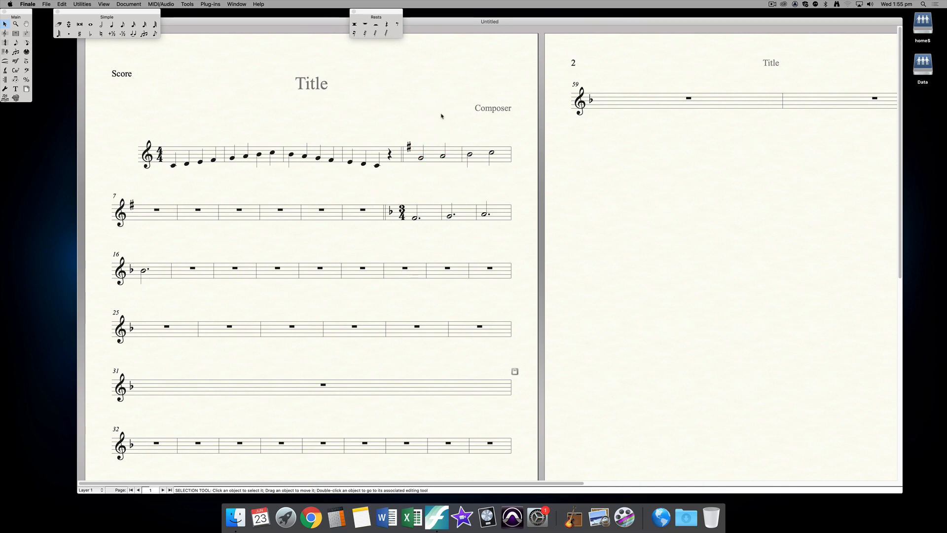
pyautogui.click(431, 156)
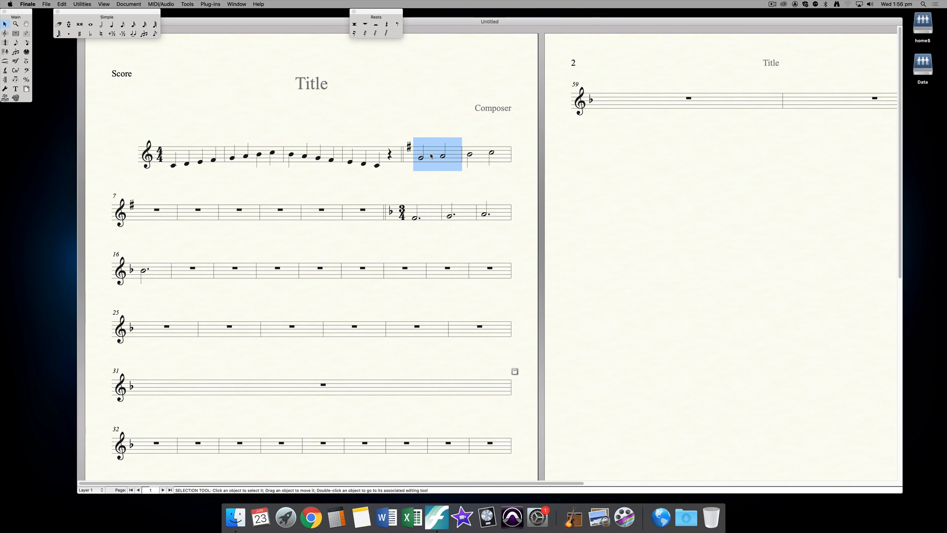
pyautogui.press('Down')
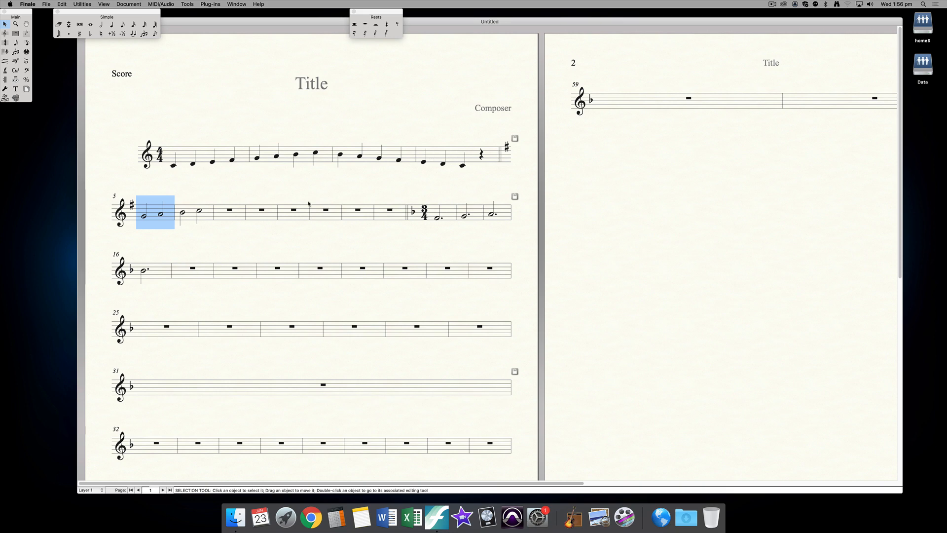
# Step: Move measure 13, the dotted half note F, down to the start of the third system and delete the empty measure 21
pyautogui.click(443, 213)
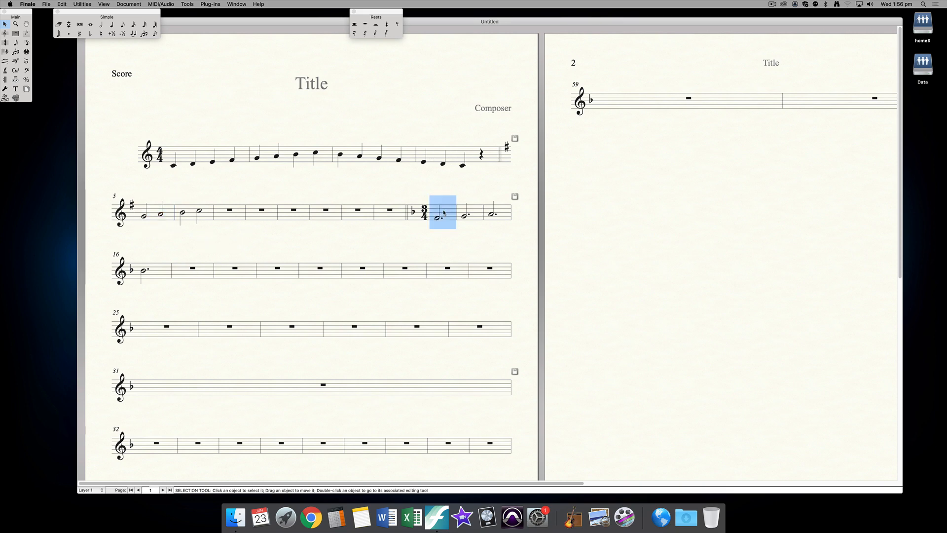
pyautogui.press('Down')
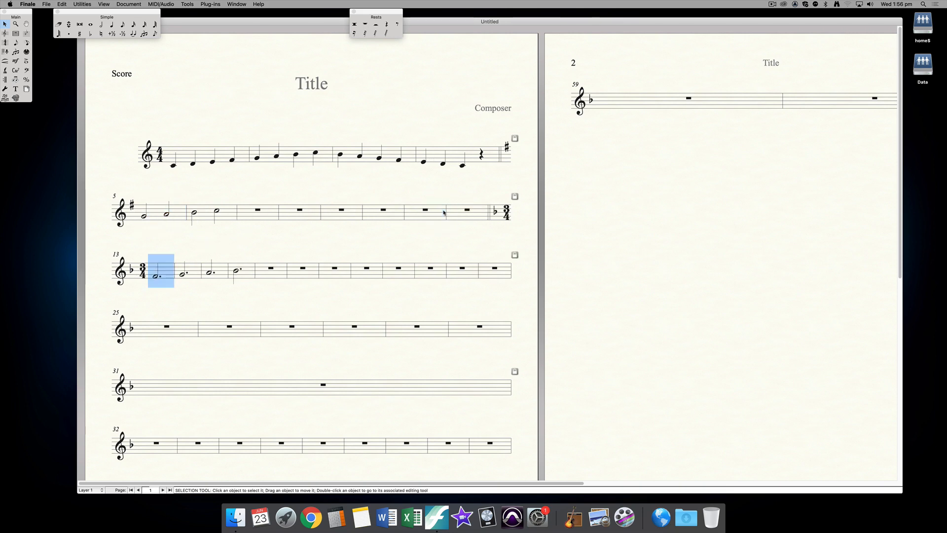
pyautogui.click(394, 276)
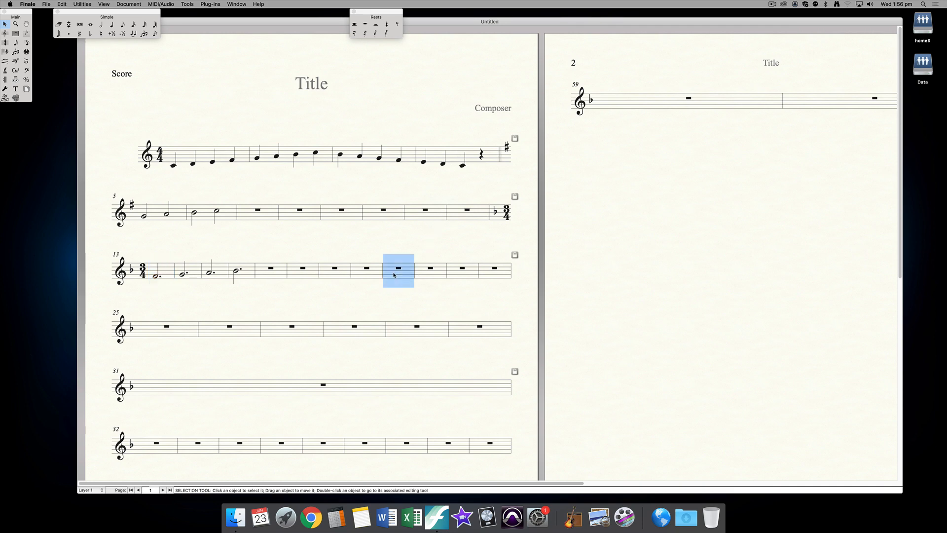
pyautogui.press('Delete')
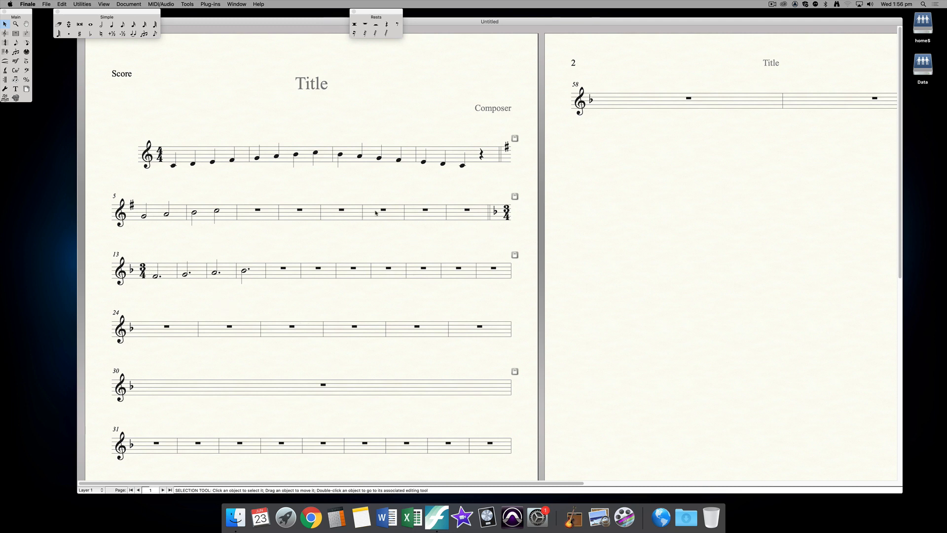
# Step: Move measure 13 up to the end of the second system and return it to the start of the third system
pyautogui.click(165, 272)
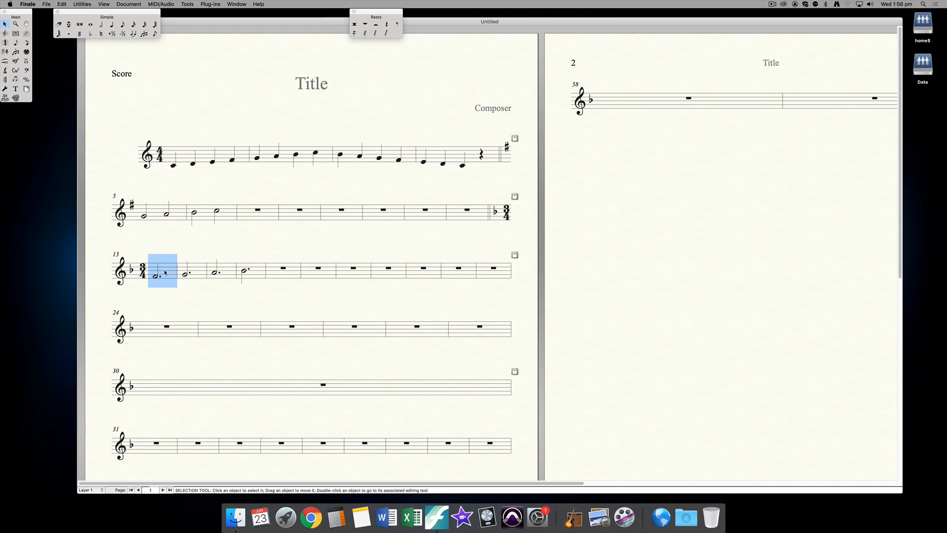
pyautogui.press('Up')
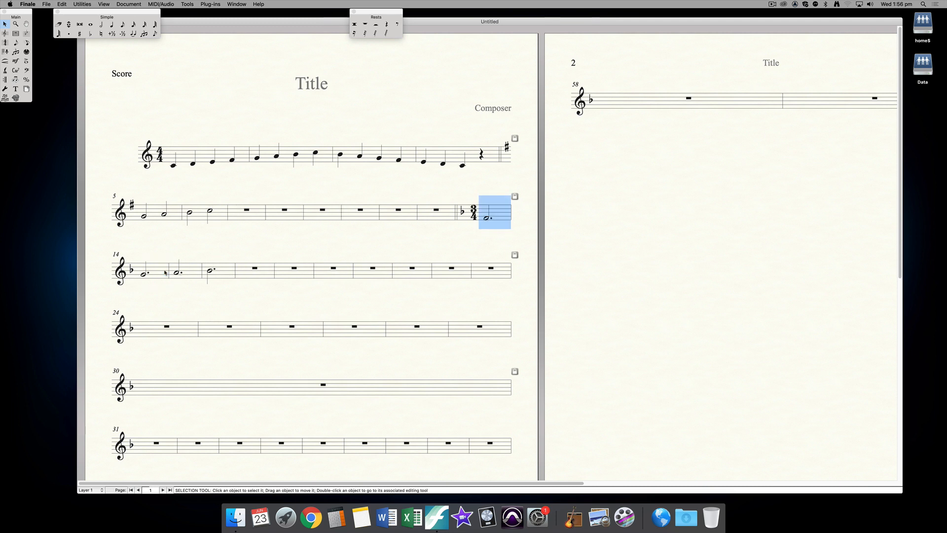
pyautogui.press('Down')
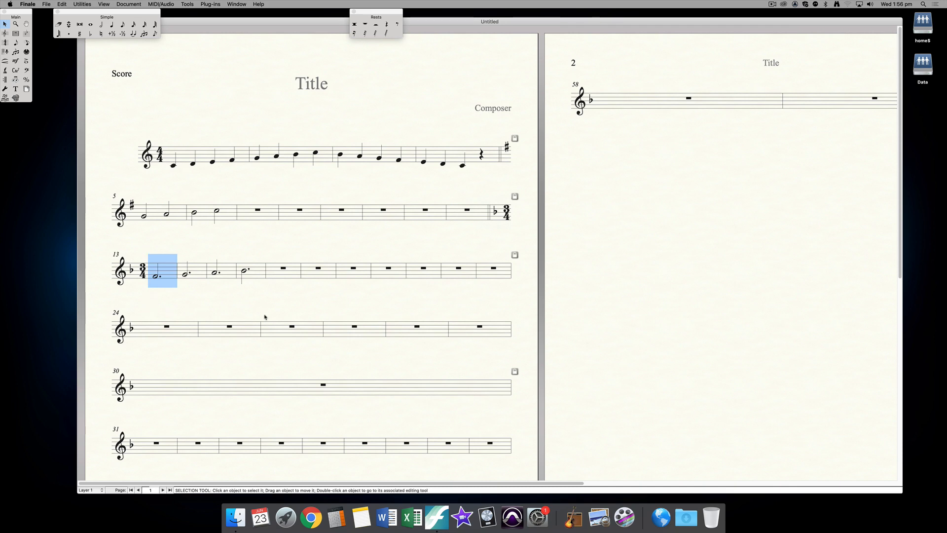
pyautogui.click(298, 306)
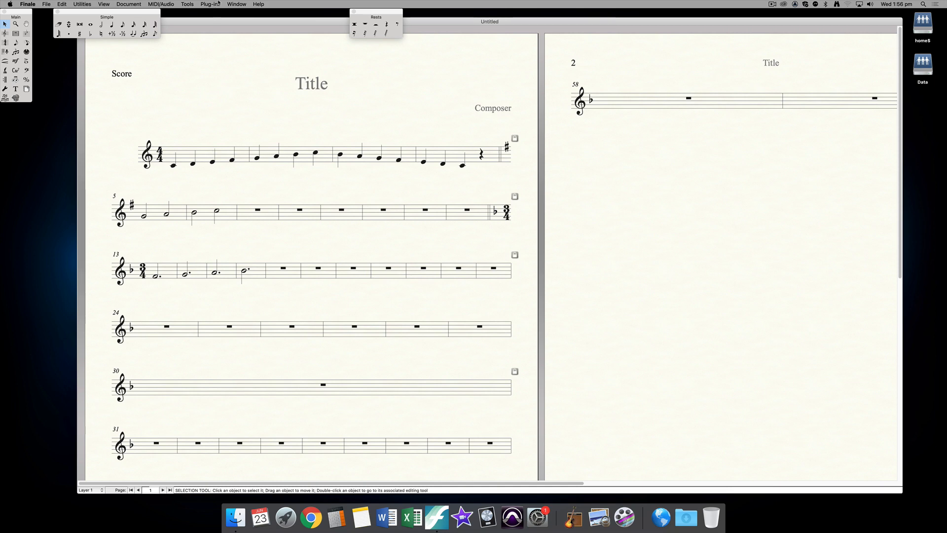
# Step: Show the Playback Controls
pyautogui.click(237, 4)
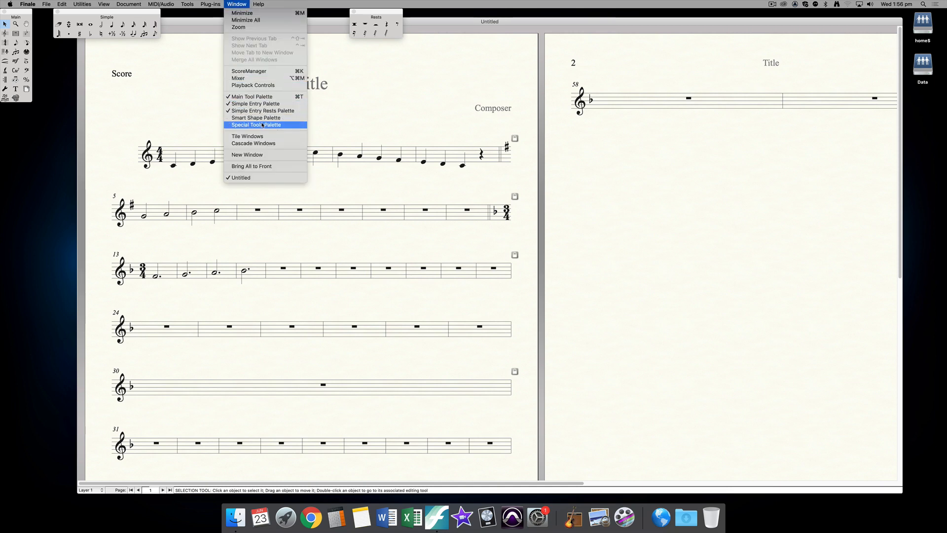
pyautogui.click(262, 86)
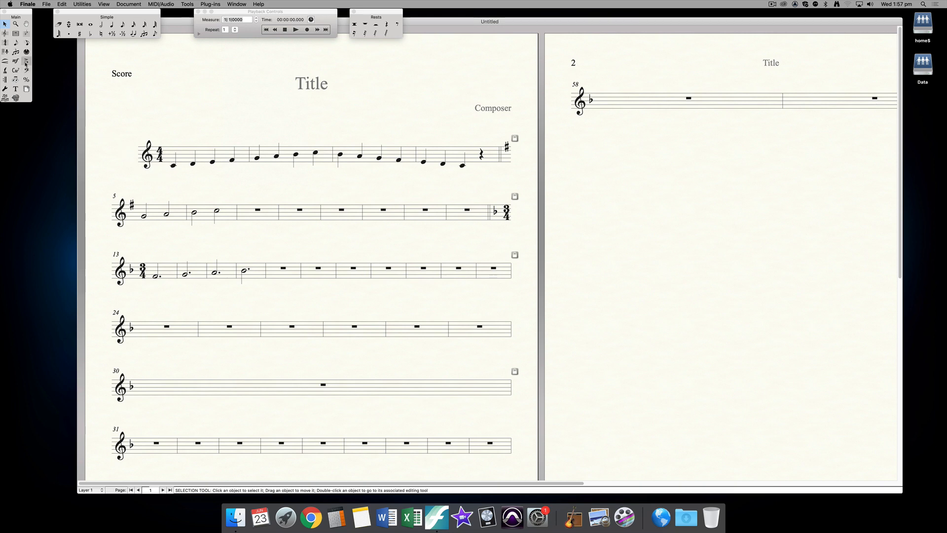
# Step: Select the quarter, half and eighth note values in turn for Simple Entry
pyautogui.click(112, 27)
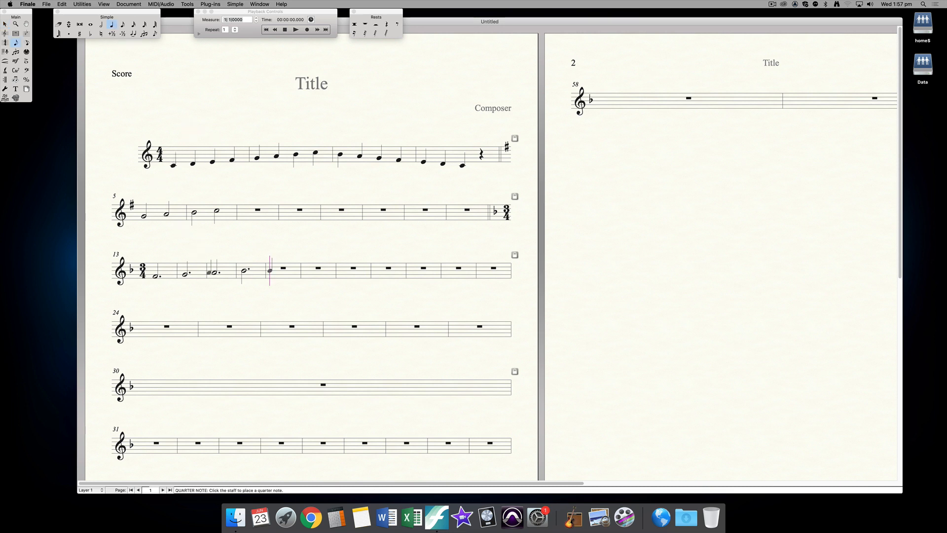
pyautogui.click(101, 25)
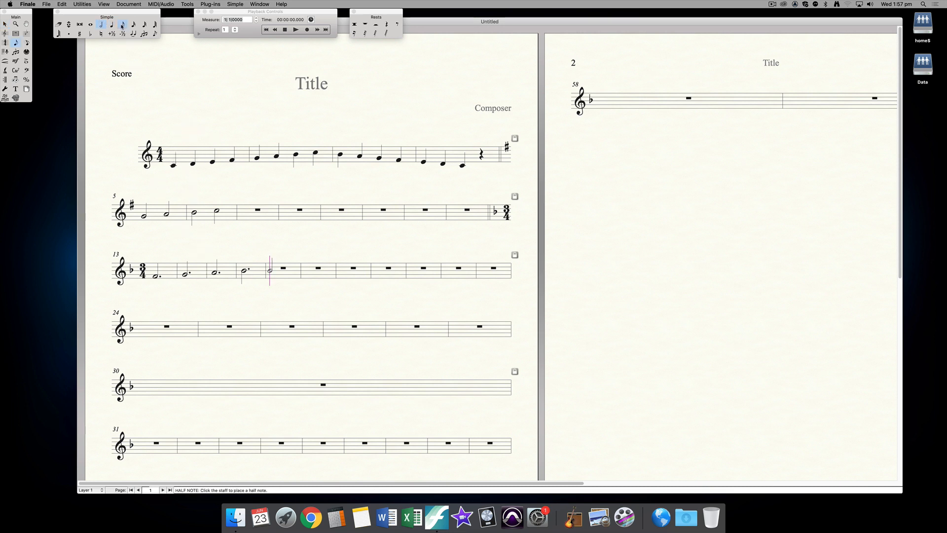
pyautogui.click(122, 25)
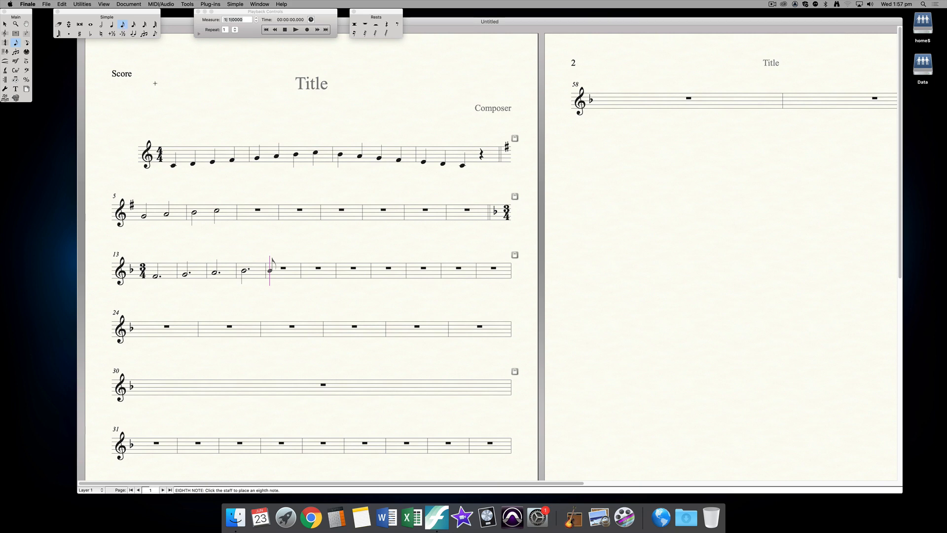
# Step: Change the key signature to E minor from measure 24 onward
pyautogui.click(26, 33)
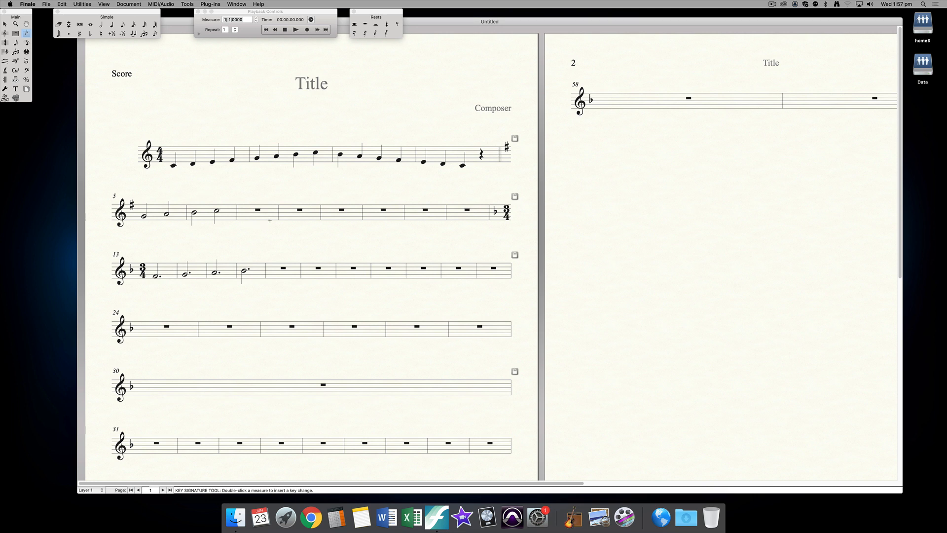
pyautogui.rightClick(162, 328)
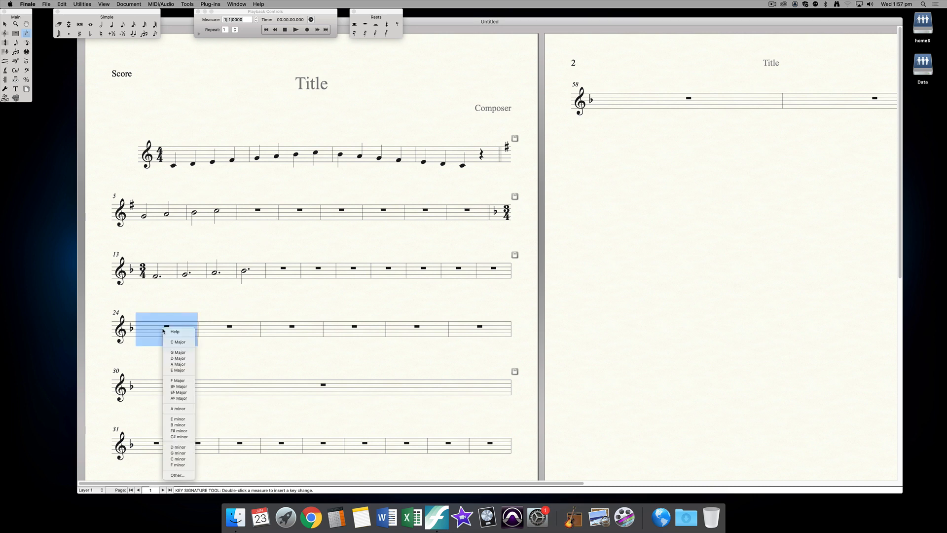
pyautogui.click(182, 419)
pyautogui.click(179, 294)
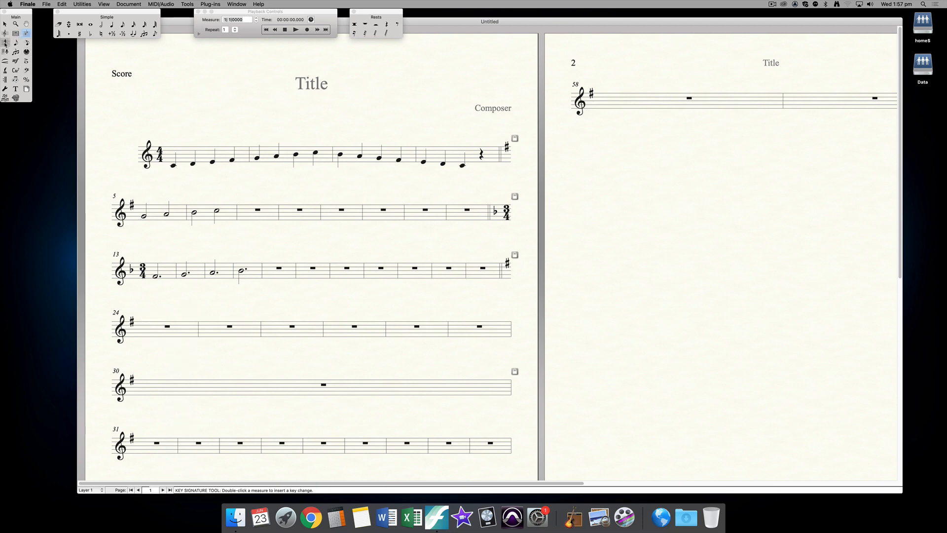
# Step: Change the time signature to 4/4 from measure 24 onward
pyautogui.click(5, 43)
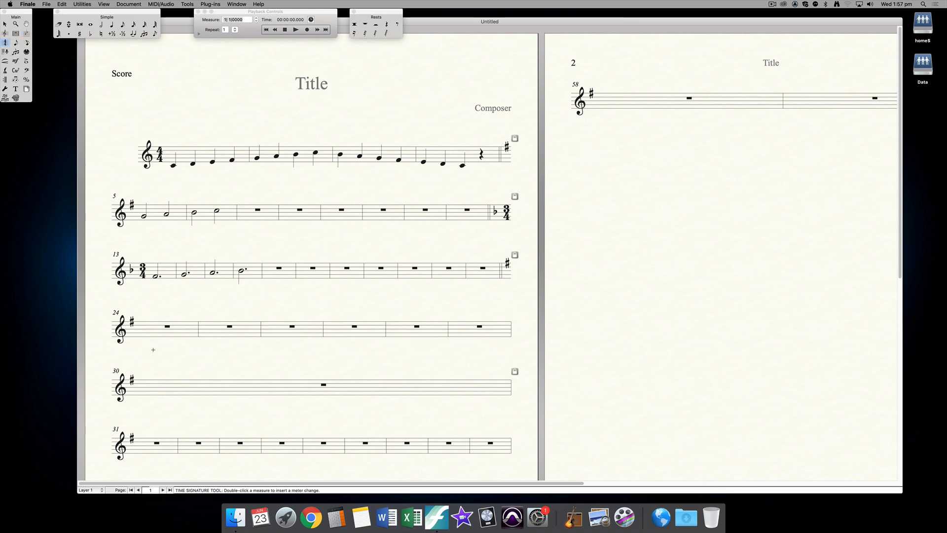
pyautogui.rightClick(168, 326)
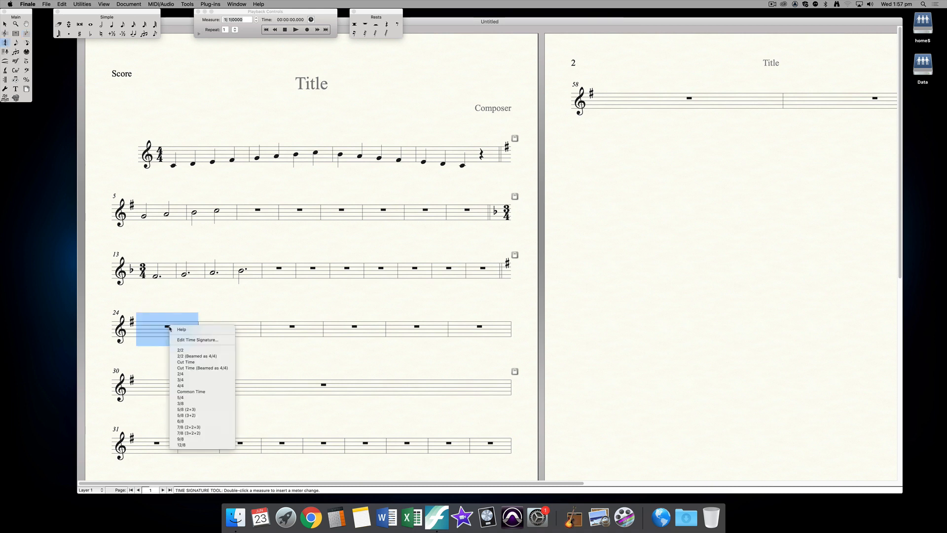
pyautogui.click(195, 385)
pyautogui.click(16, 34)
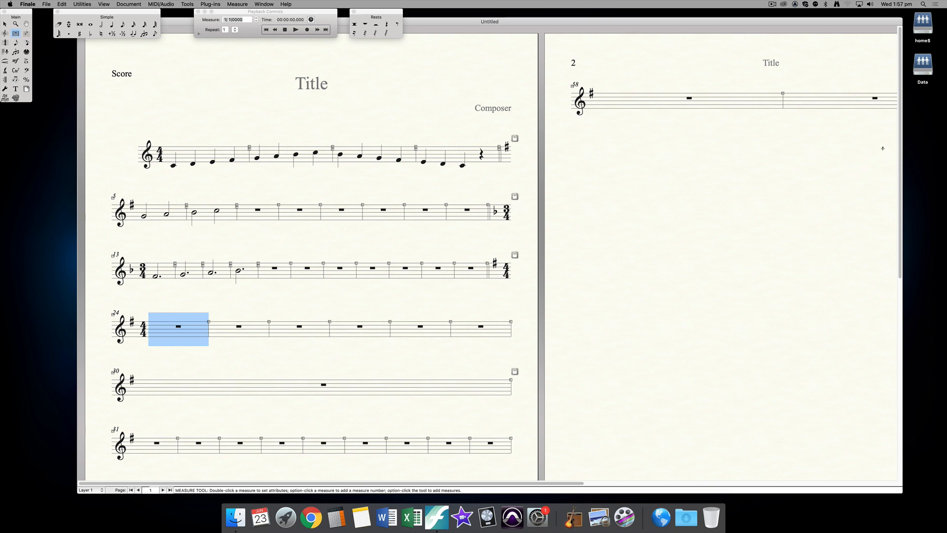
pyautogui.rightClick(826, 102)
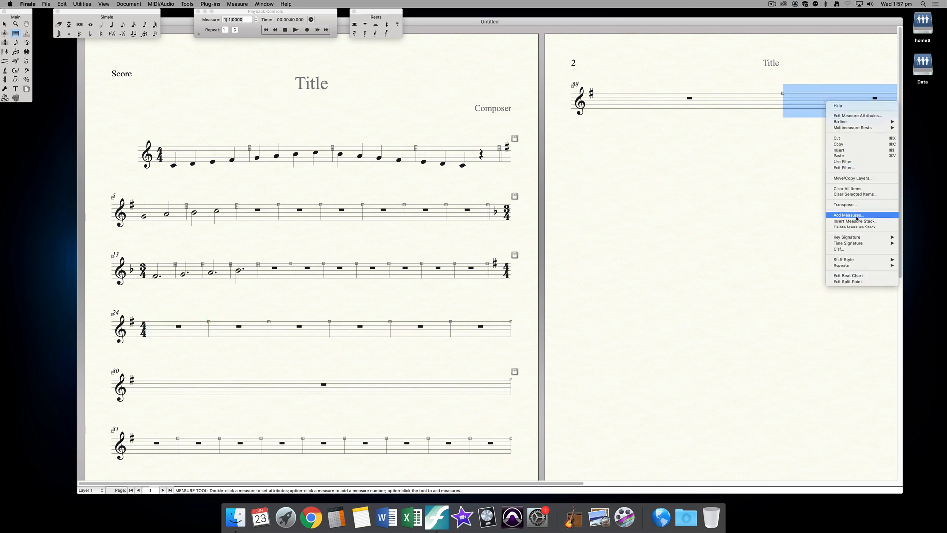
pyautogui.click(741, 201)
pyautogui.click(740, 199)
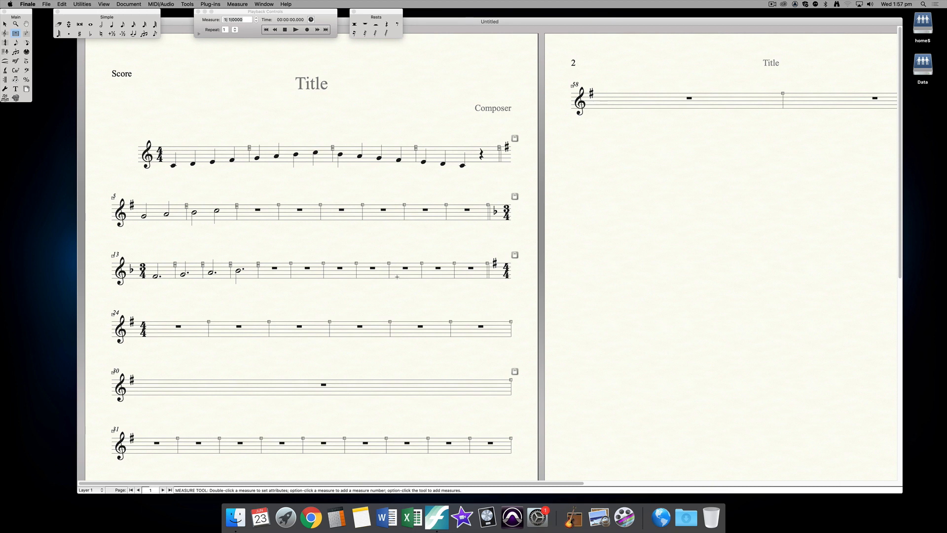
# Step: Examine the locations available for saving the score and cancel without saving
pyautogui.press('super+s')
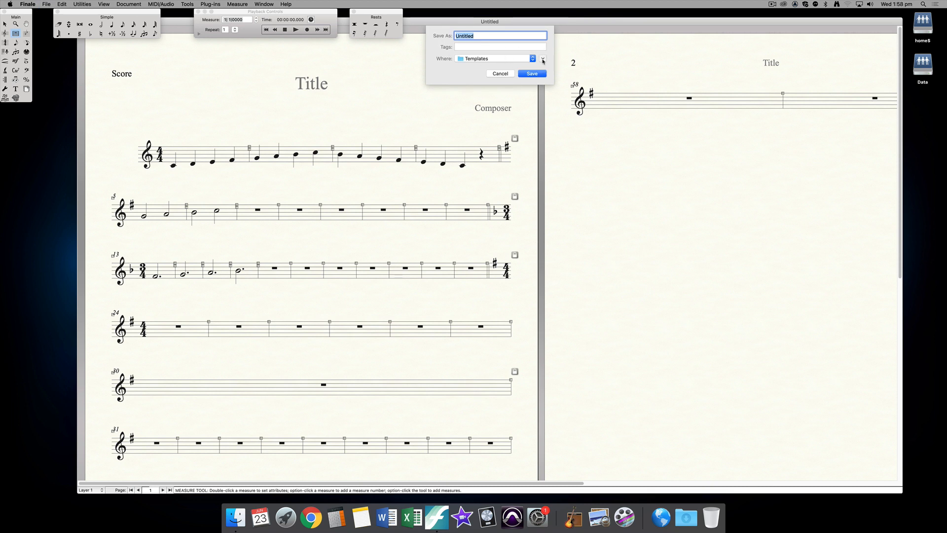
pyautogui.click(543, 60)
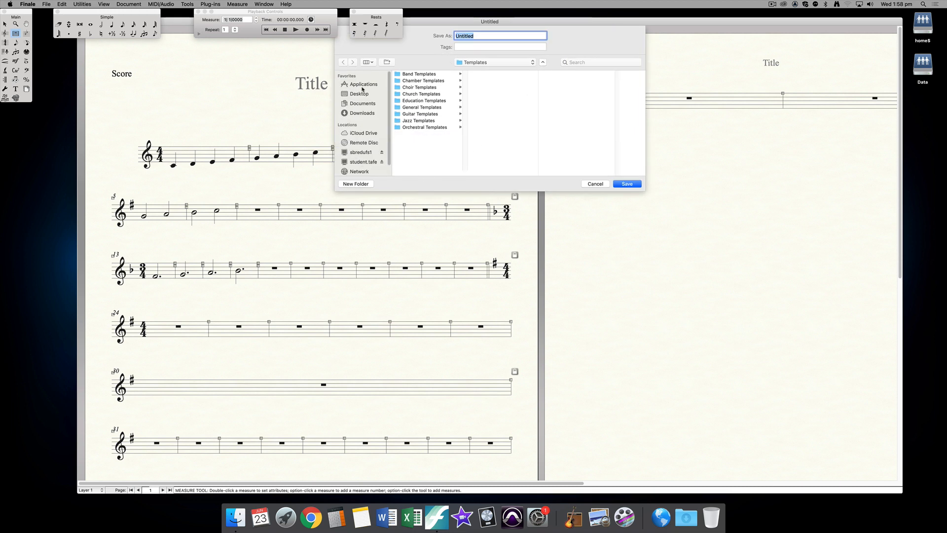
pyautogui.scroll(-1, 366, 119)
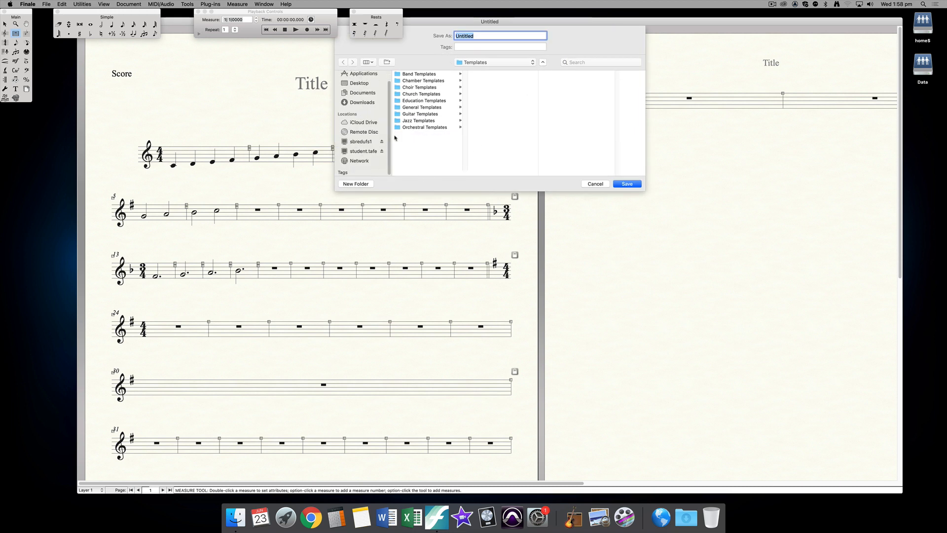
pyautogui.click(596, 184)
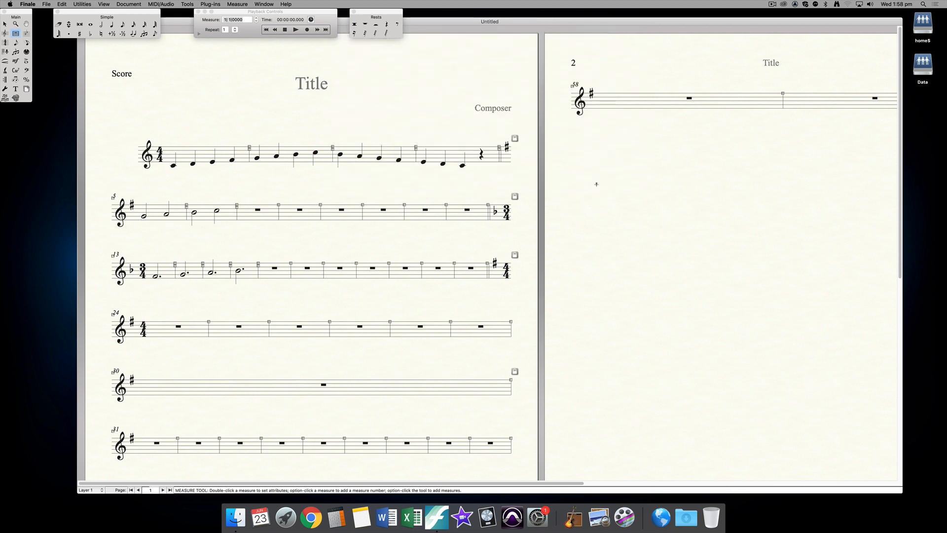